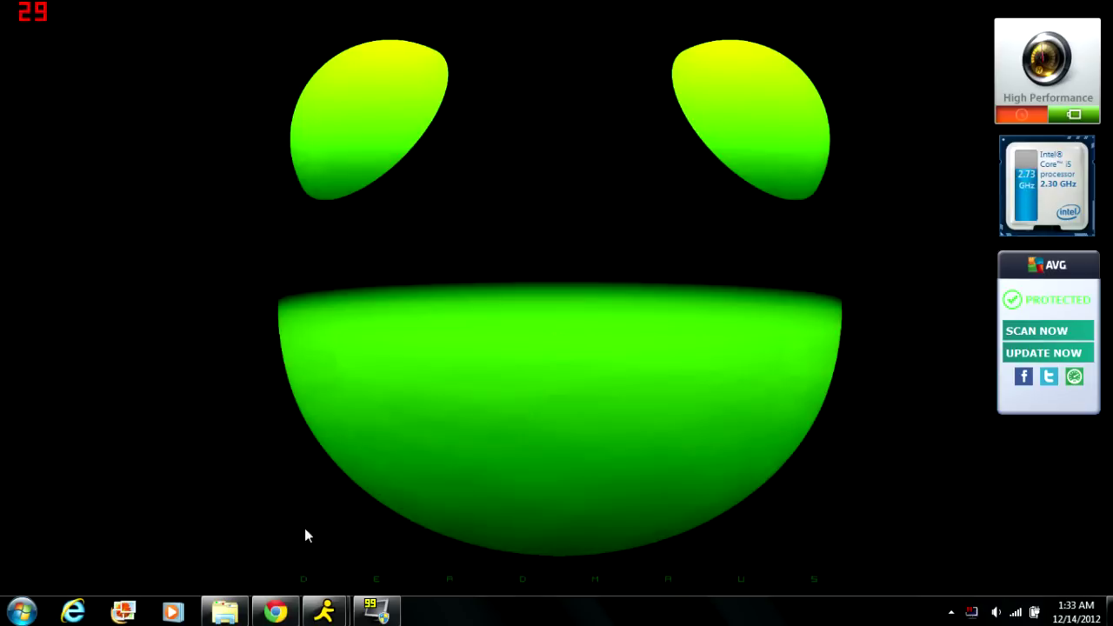
Switch to Chrome, open the Mo'Creatures Mod v4.3.1.zip download page from the forum thread, and return to the thread
click(274, 612)
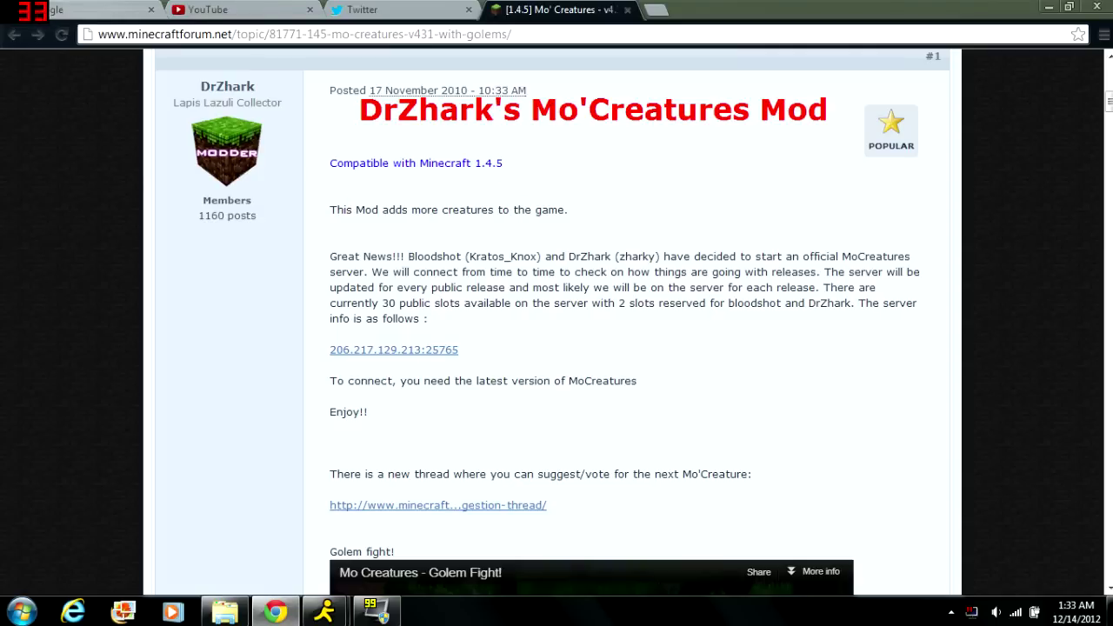
scroll(549, 257, down, 2)
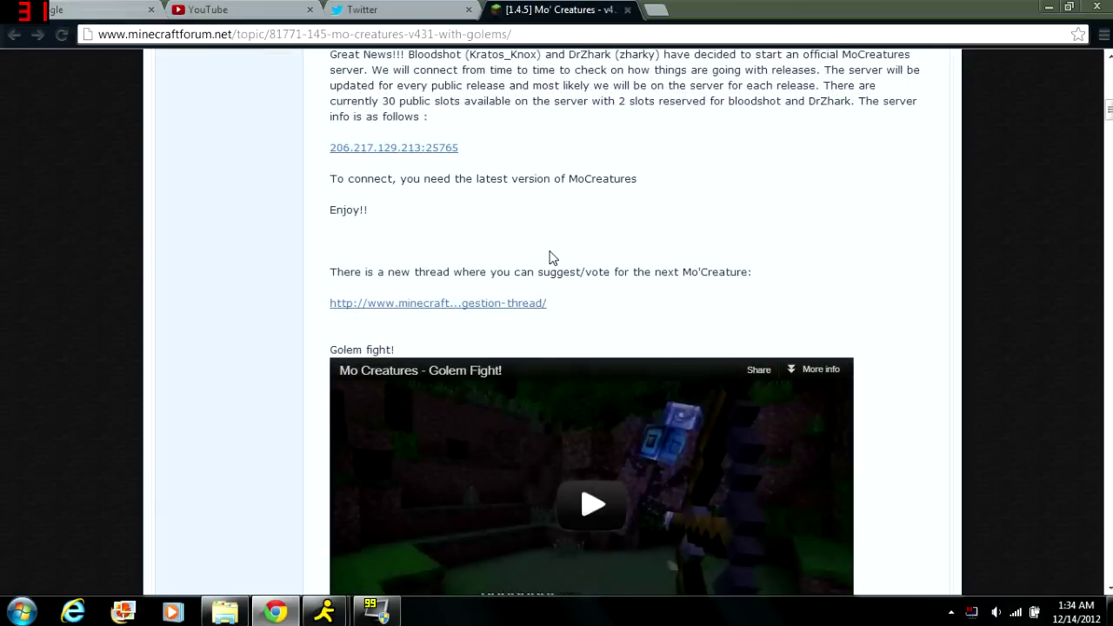
scroll(549, 258, down, 7)
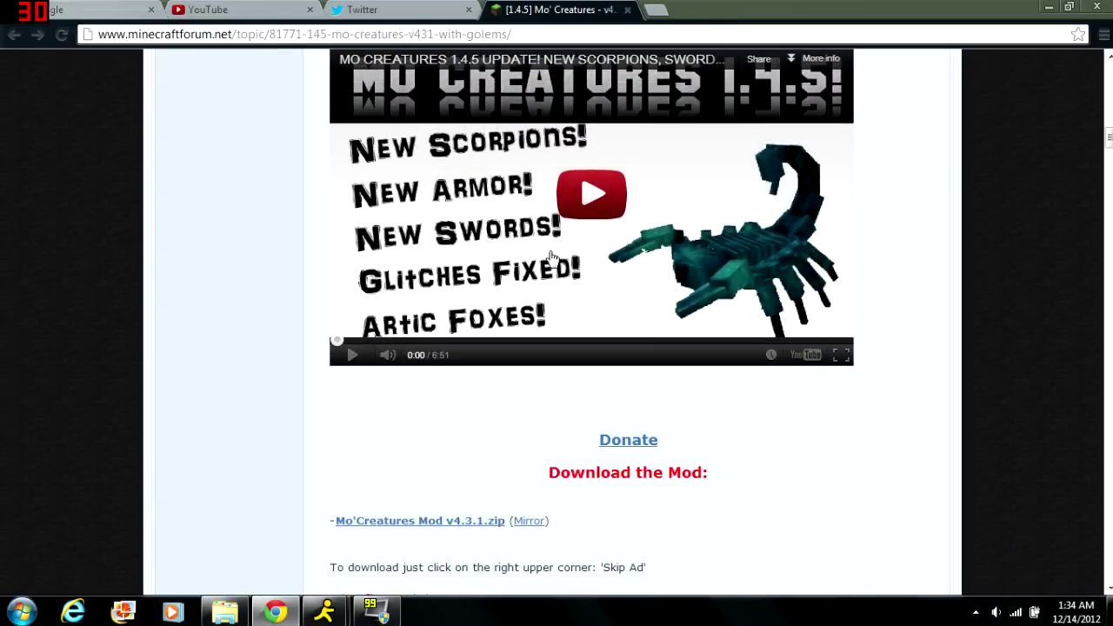
scroll(550, 258, down, 3)
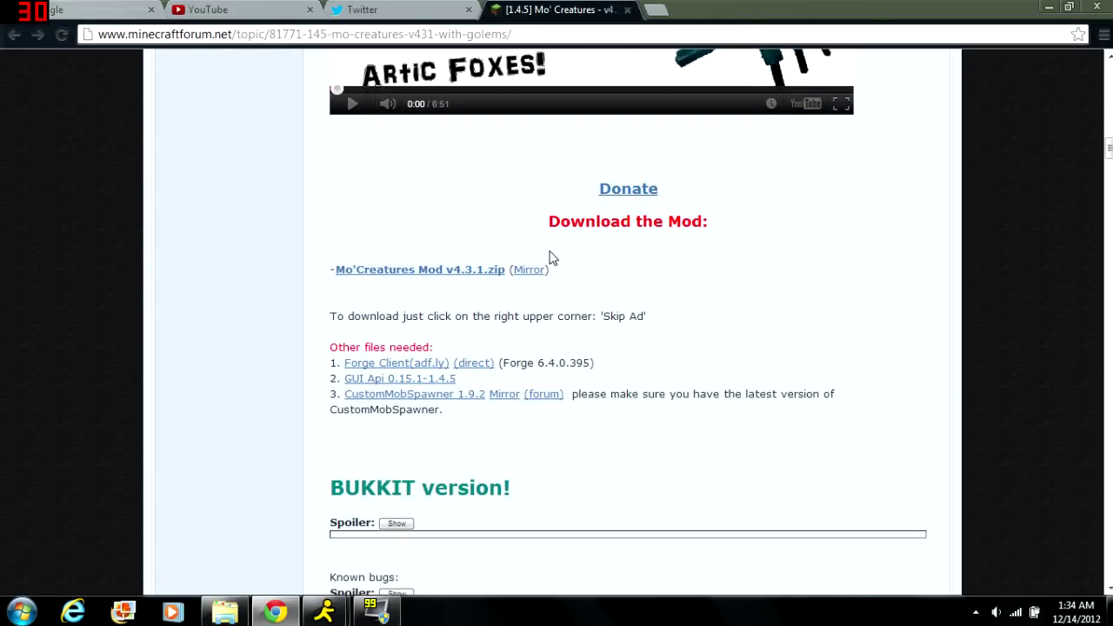
scroll(550, 258, down, 1)
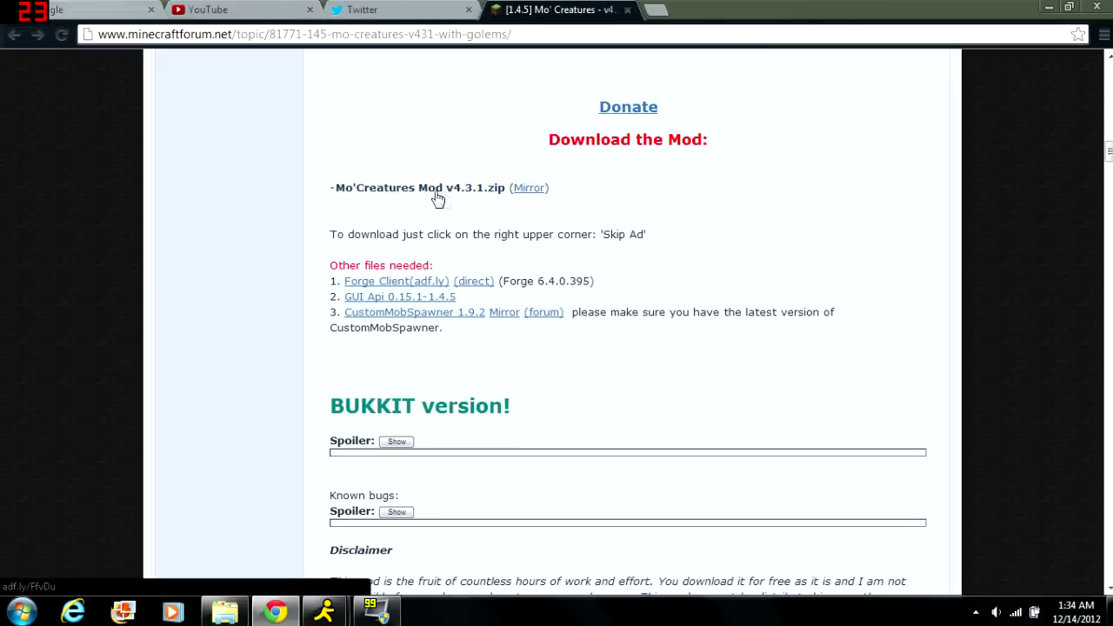
click(410, 199)
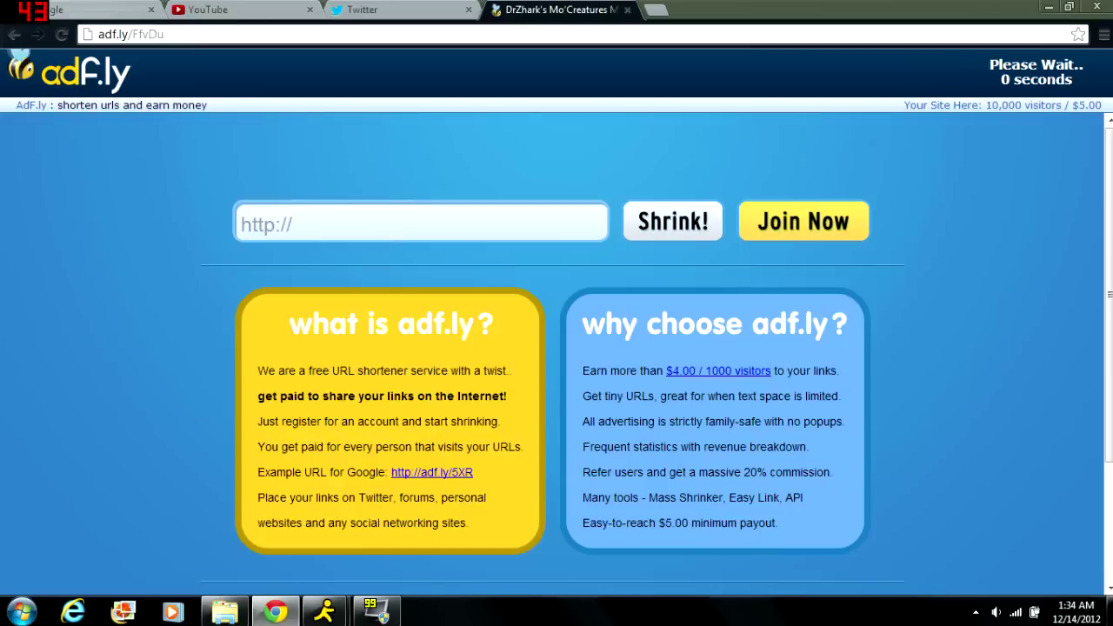
click(525, 112)
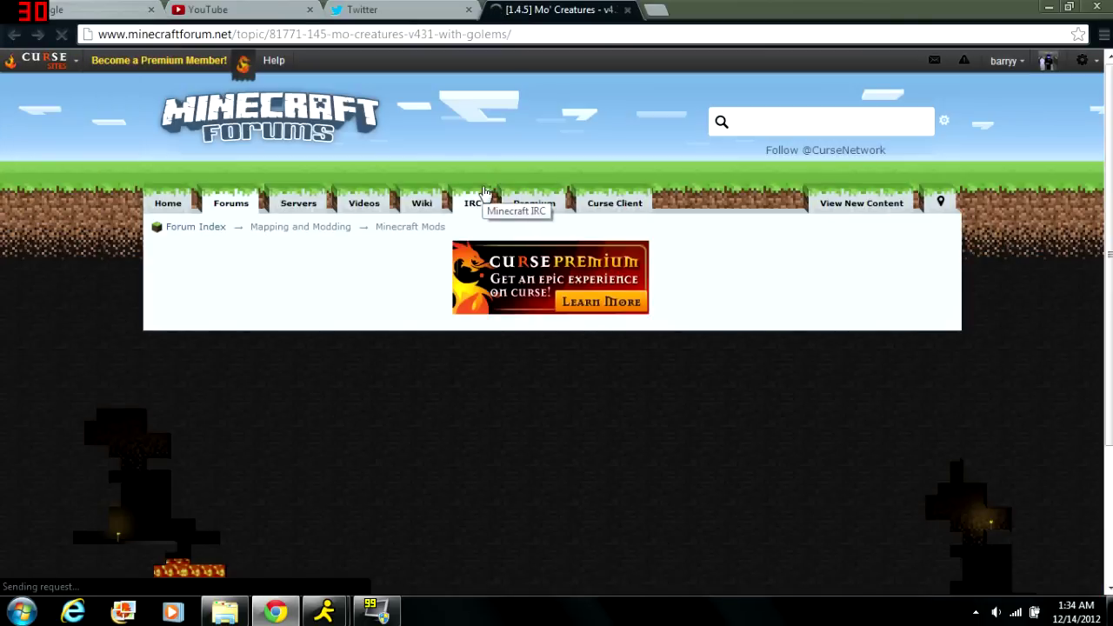
Open the adf.ly download page for the Forge Client from the thread's needed files, and go back to the thread
scroll(485, 192, down, 6)
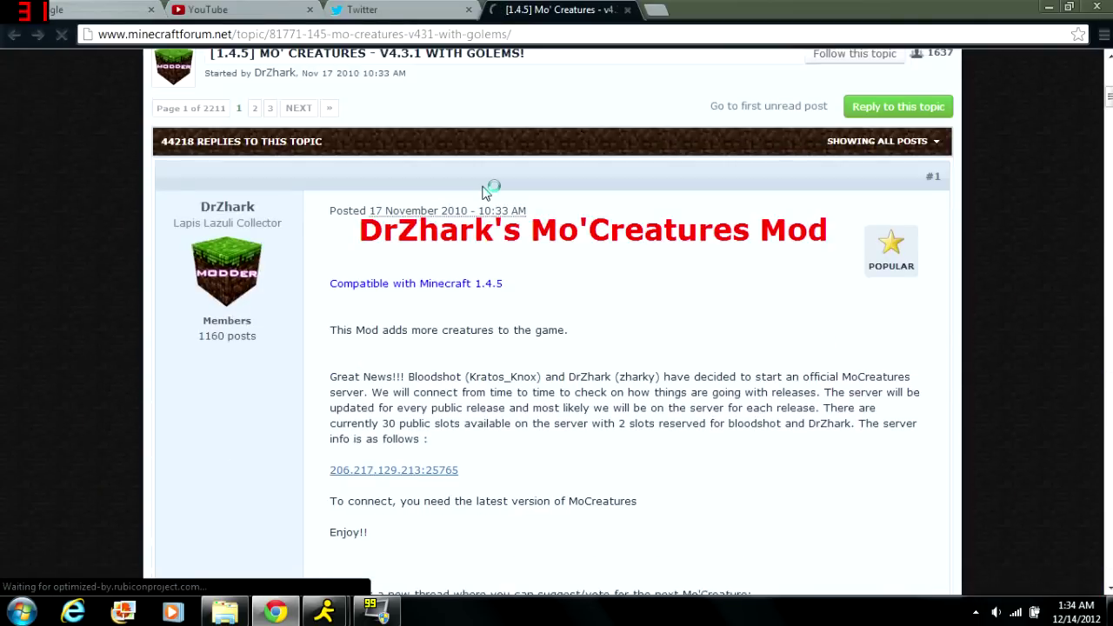
scroll(486, 193, down, 15)
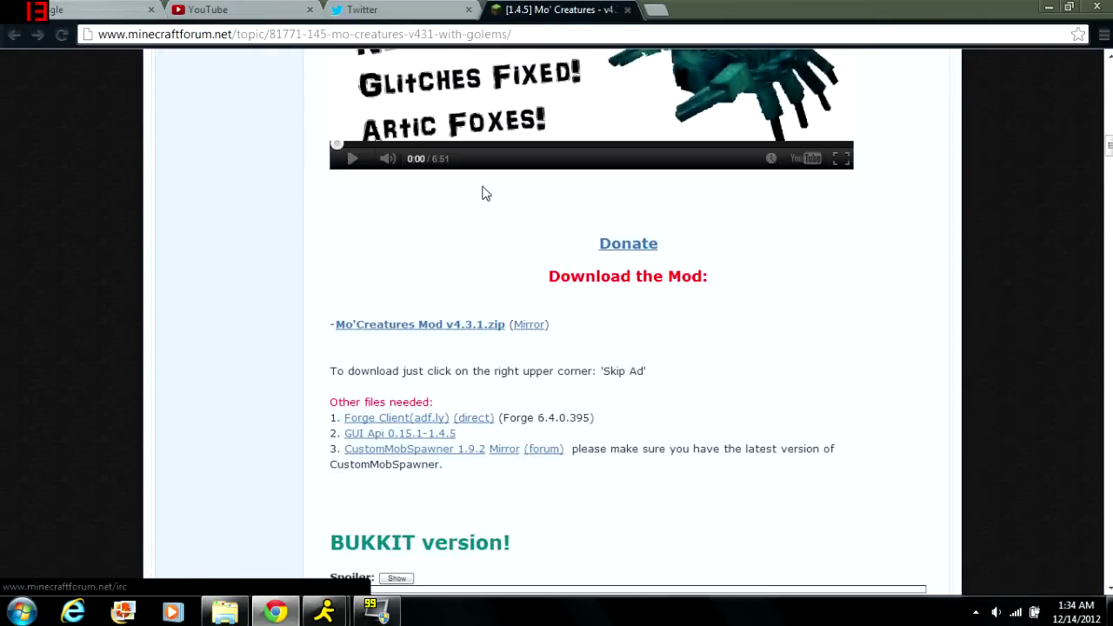
scroll(485, 193, down, 3)
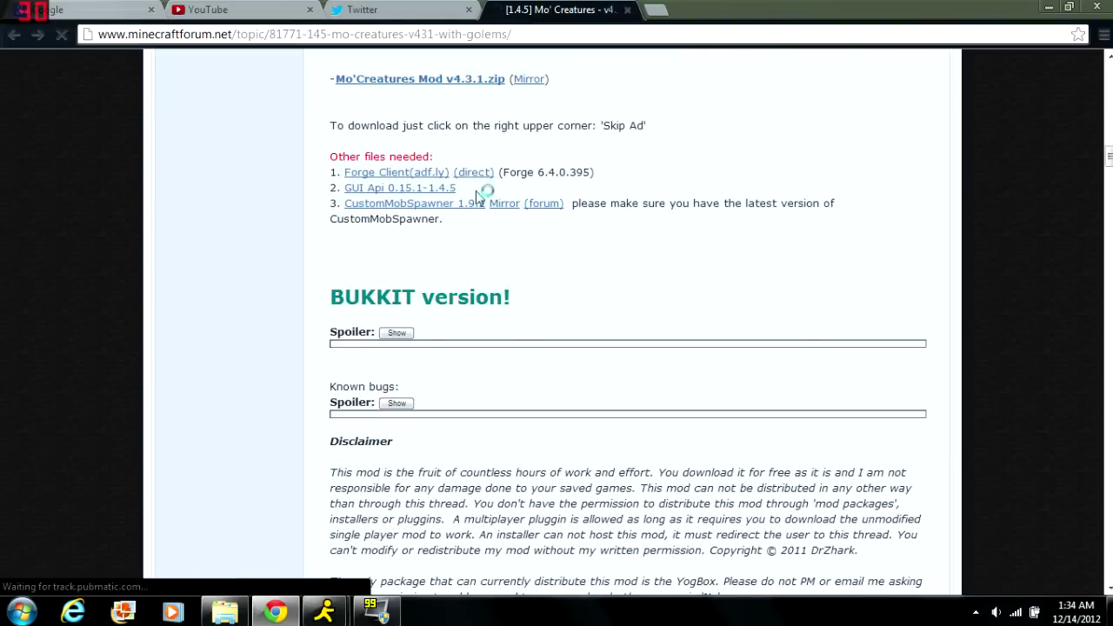
scroll(484, 193, up, 2)
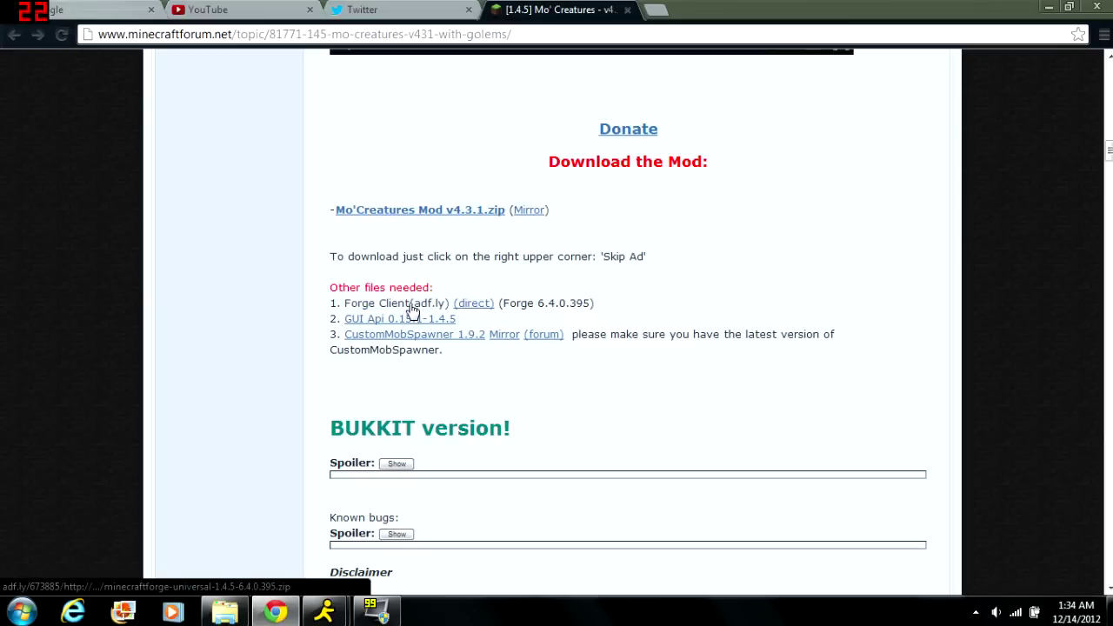
click(363, 310)
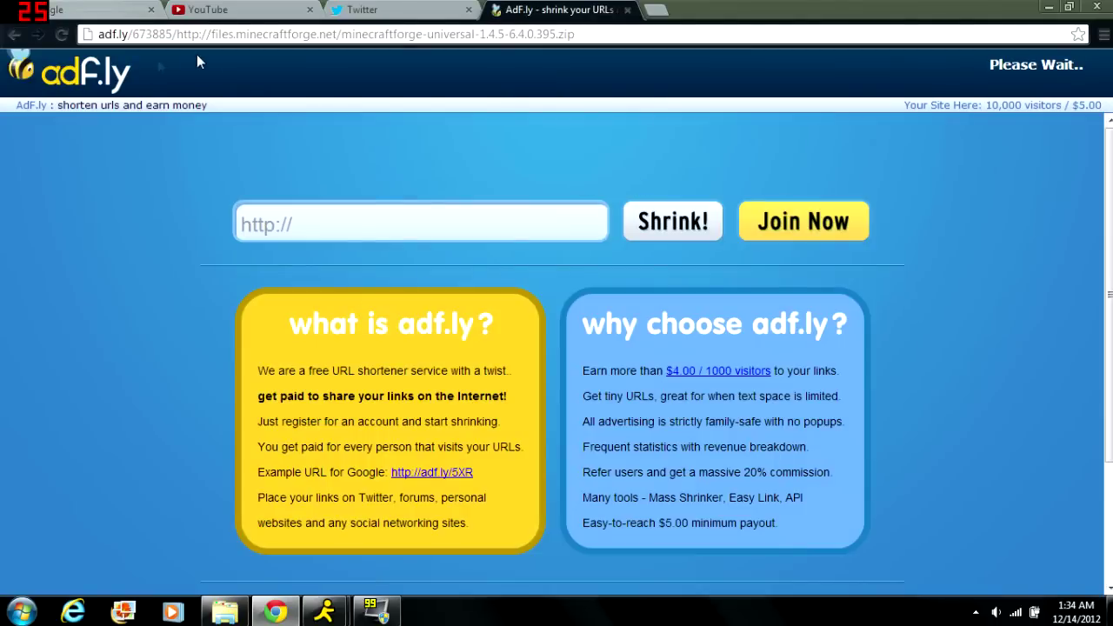
click(14, 34)
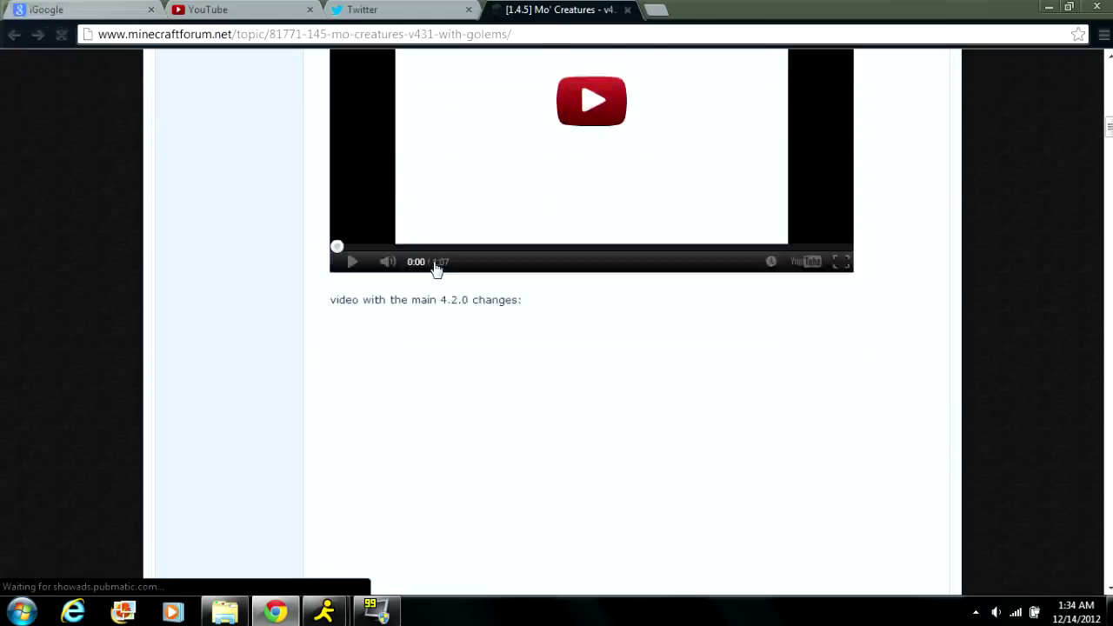
Open the CustomMobSpawner 1.9.2 download page from the needed files list and go back to the forum thread
scroll(437, 269, down, 8)
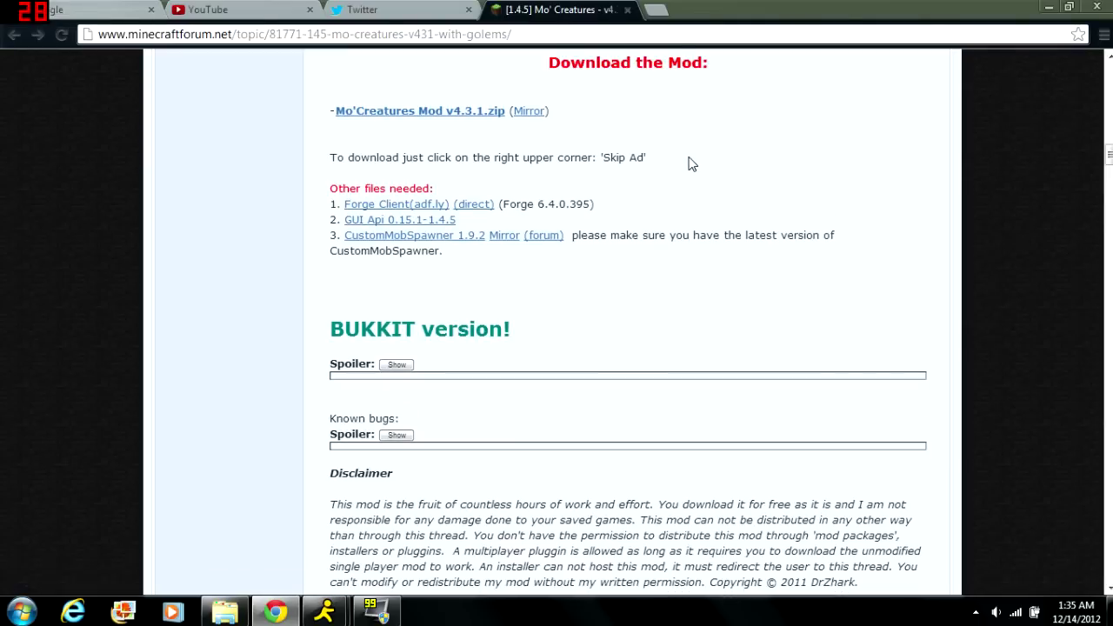
click(440, 248)
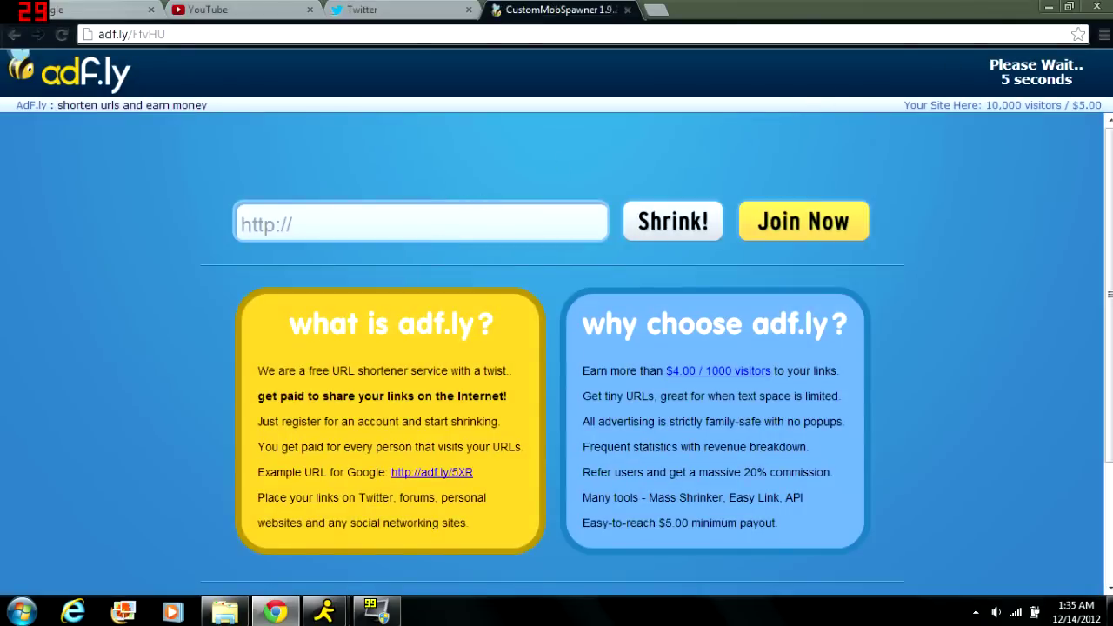
key(alt+Left)
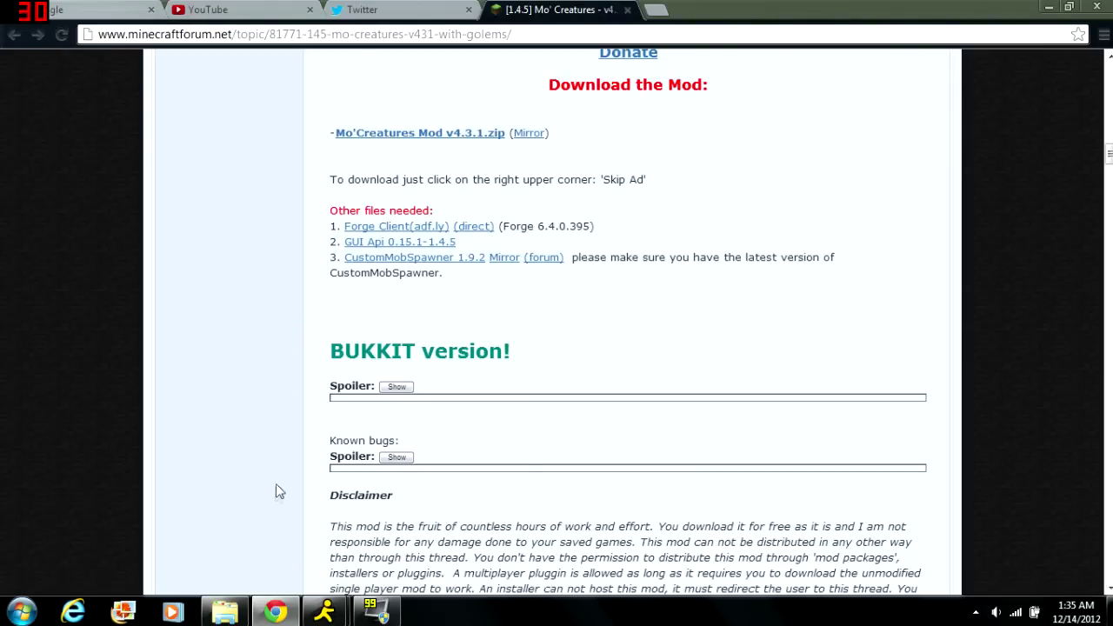
Bring up the mocreatures folder in File Explorer, and open the Roaming folder by searching Windows for %appdata%
click(224, 612)
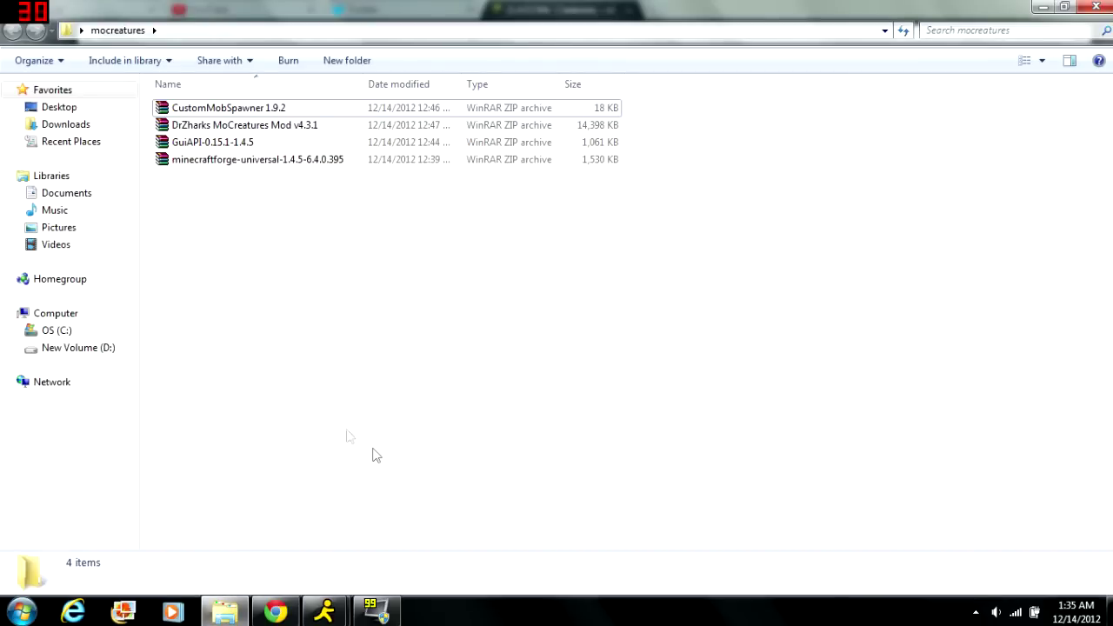
click(23, 612)
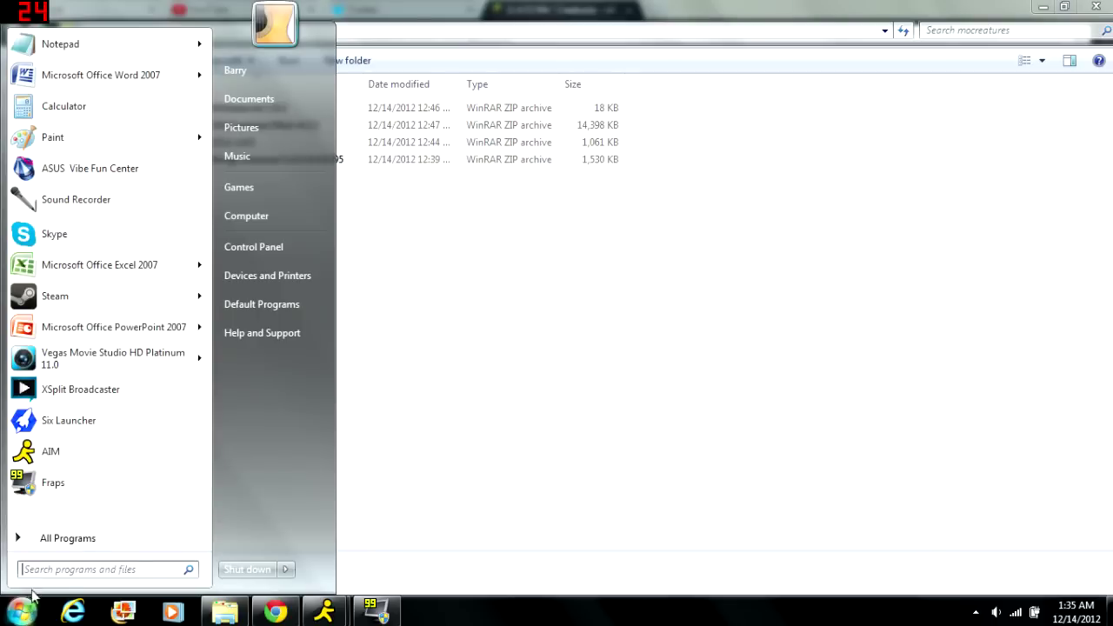
text(%)
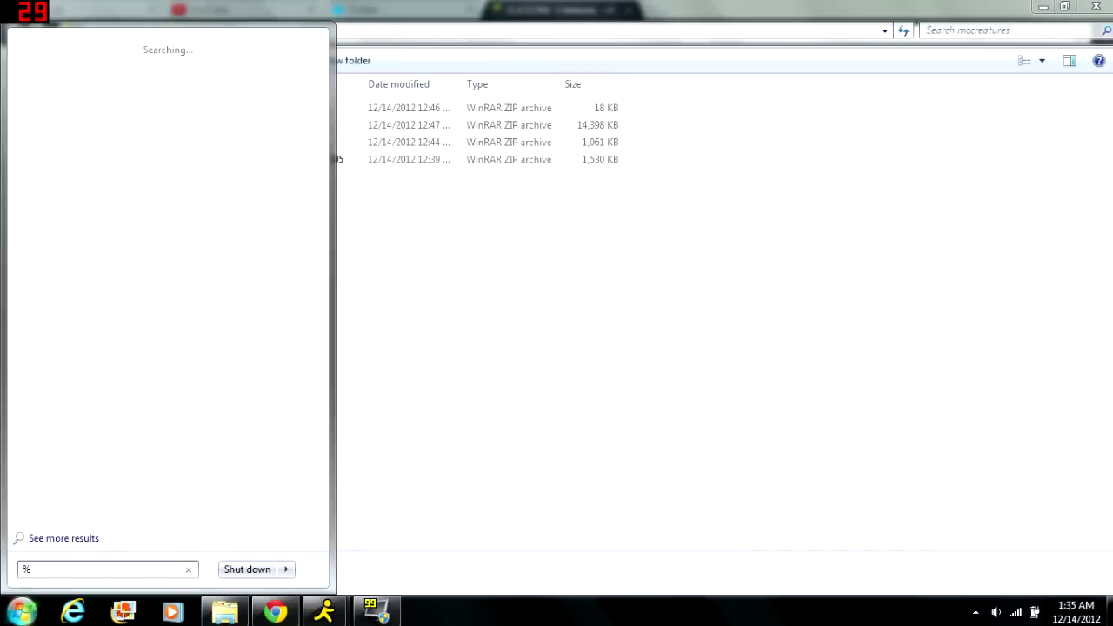
text(appdata)
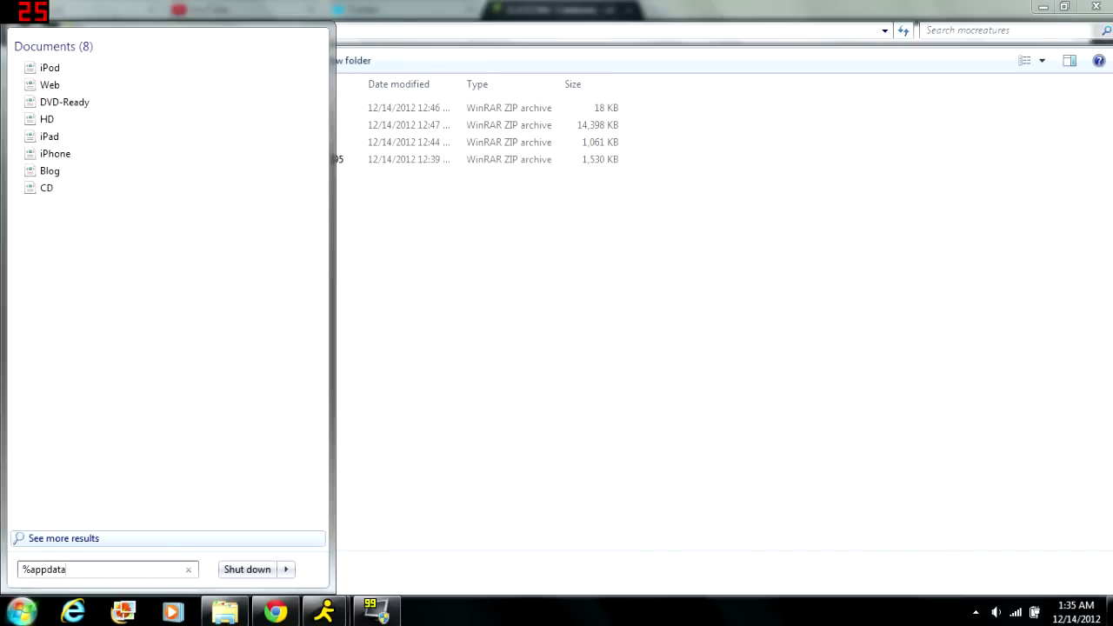
text(%)
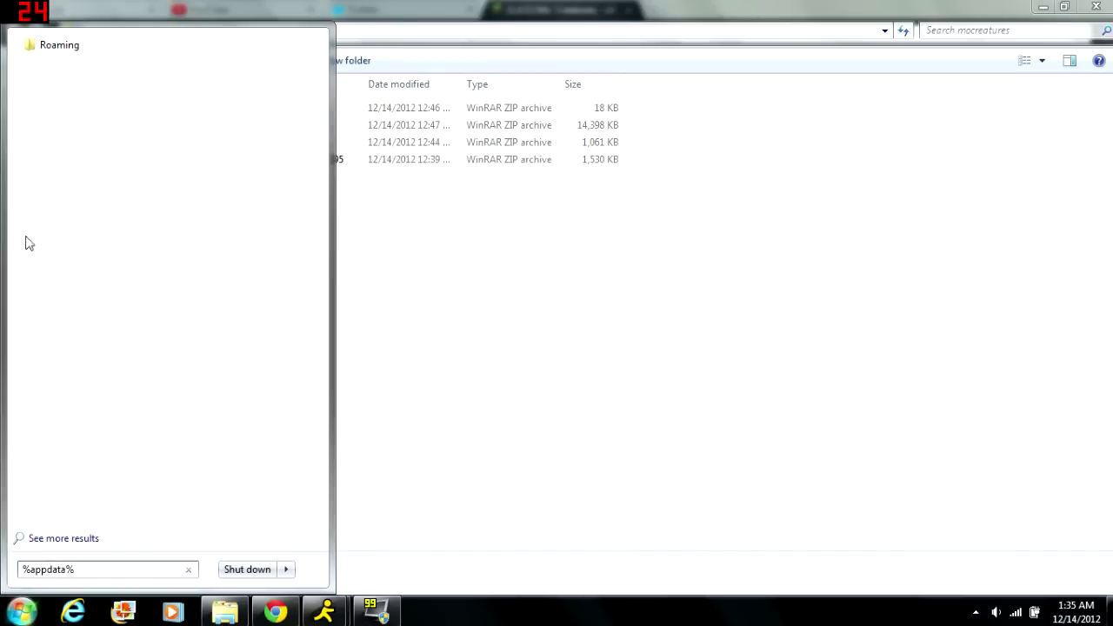
click(57, 49)
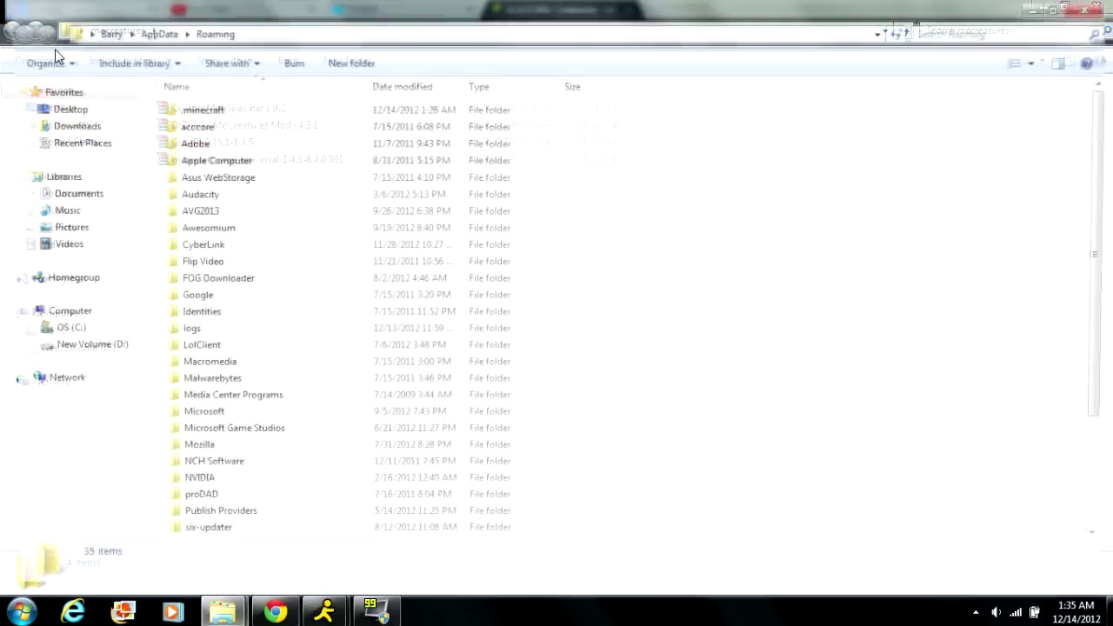
Open the minecraft jar file from the .minecraft bin folder with WinRAR archiver and dismiss the licence purchase reminder
double_click(176, 113)
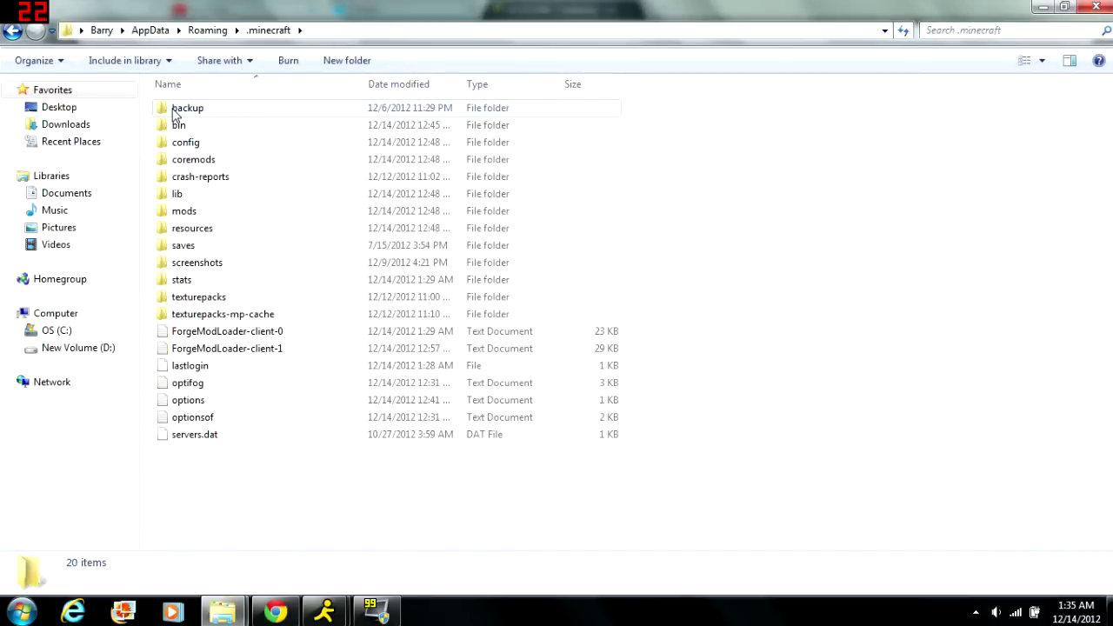
double_click(179, 129)
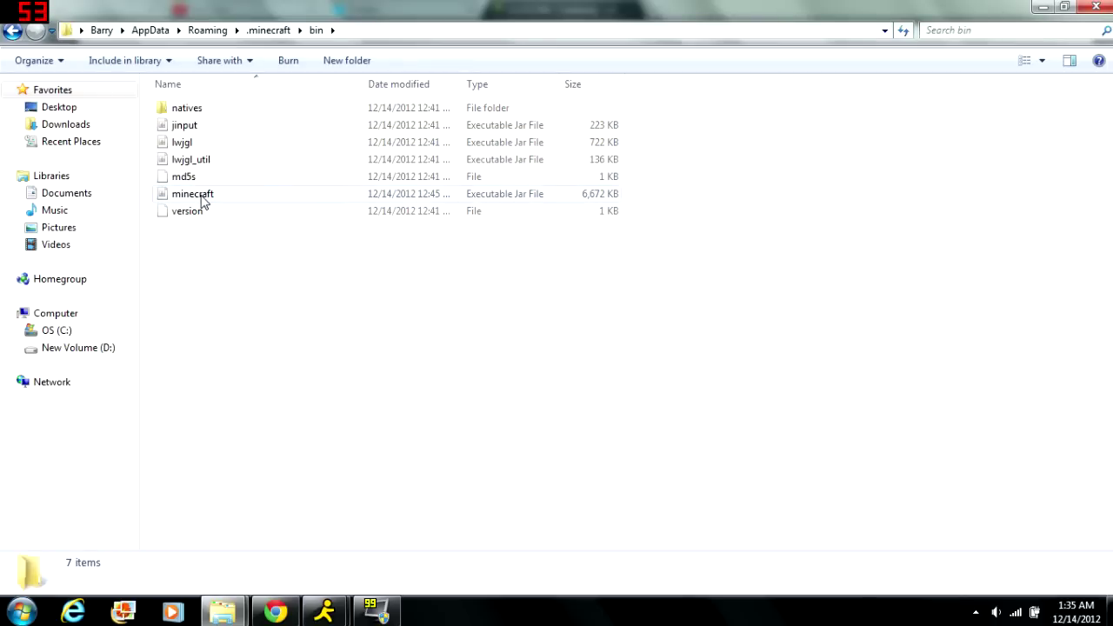
click(201, 201)
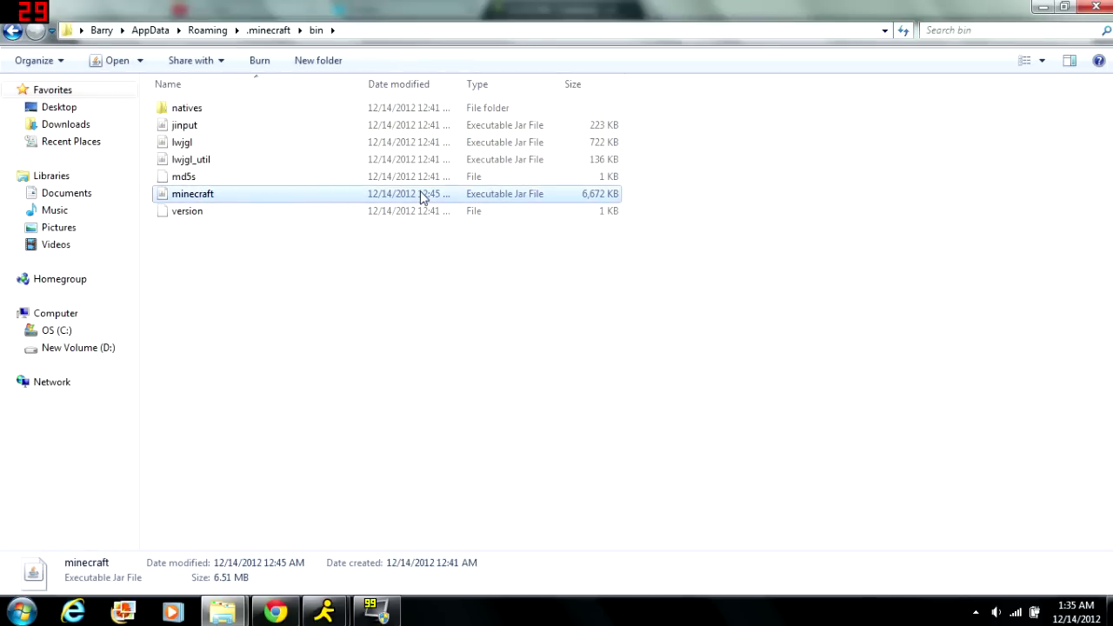
right_click(247, 197)
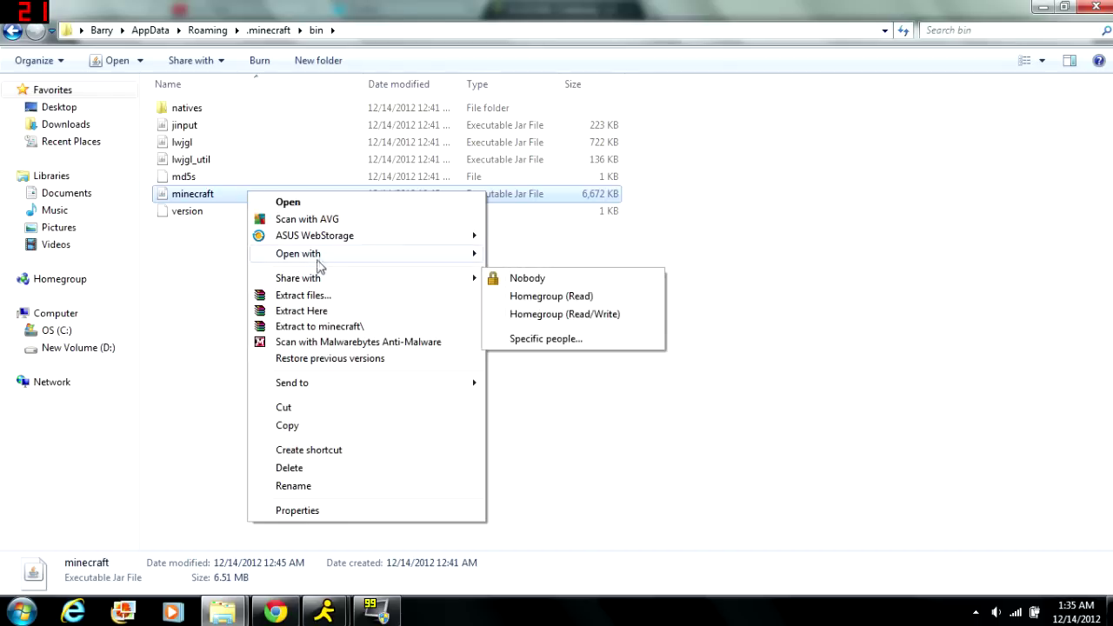
mouse_move(331, 262)
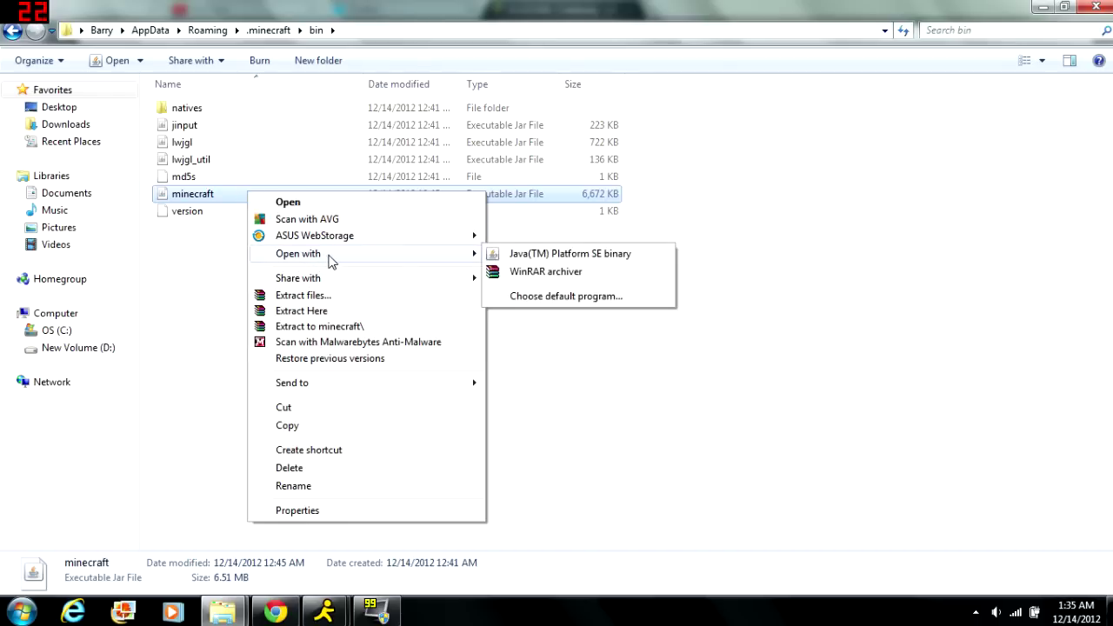
click(526, 274)
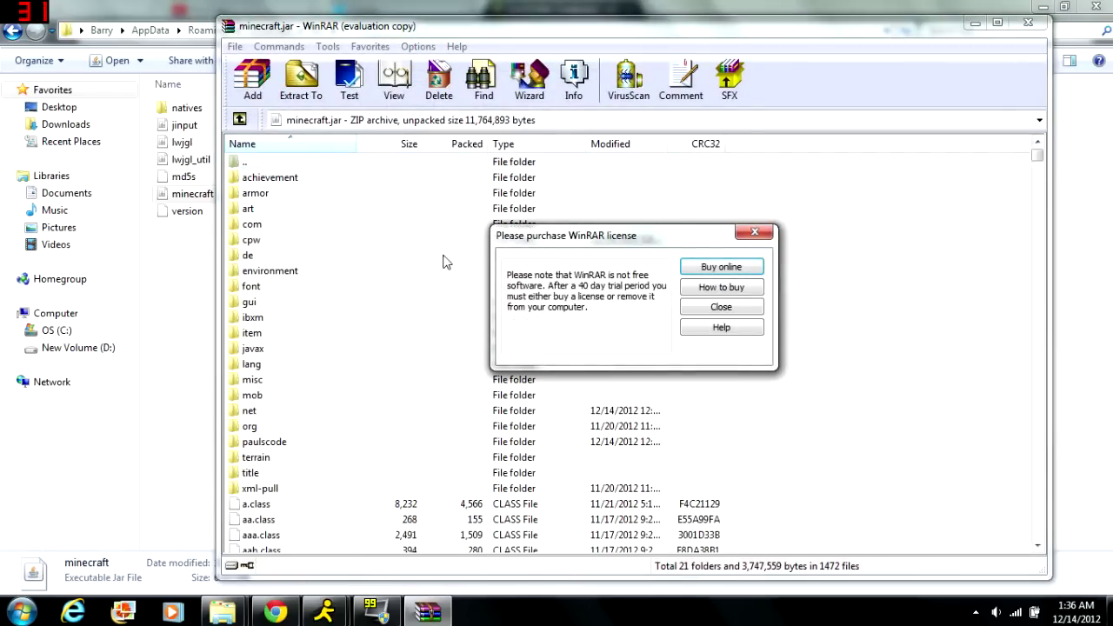
click(763, 235)
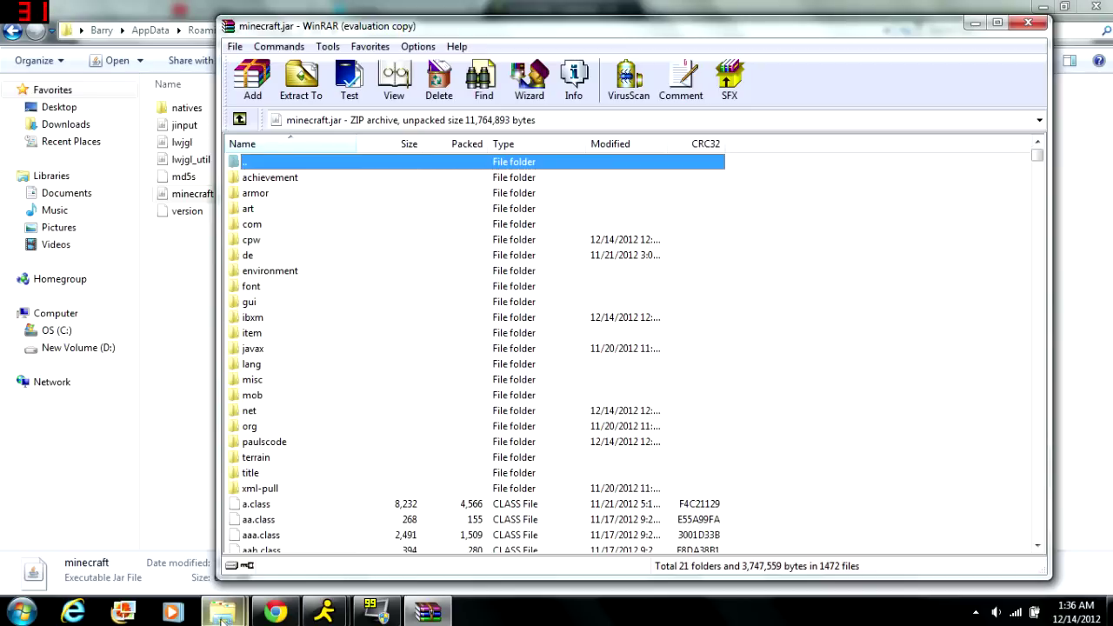
Minimize the bin folder window and arrange the minecraft.jar archive window beside the file list of the mocreatures folder
mouse_move(222, 617)
click(181, 543)
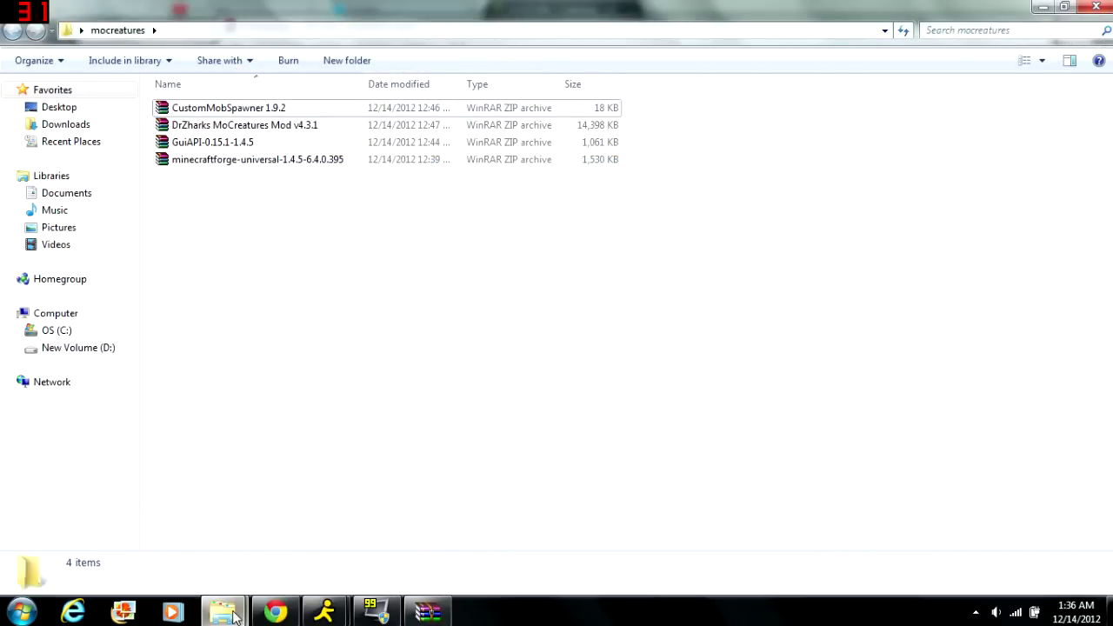
mouse_move(233, 616)
click(288, 542)
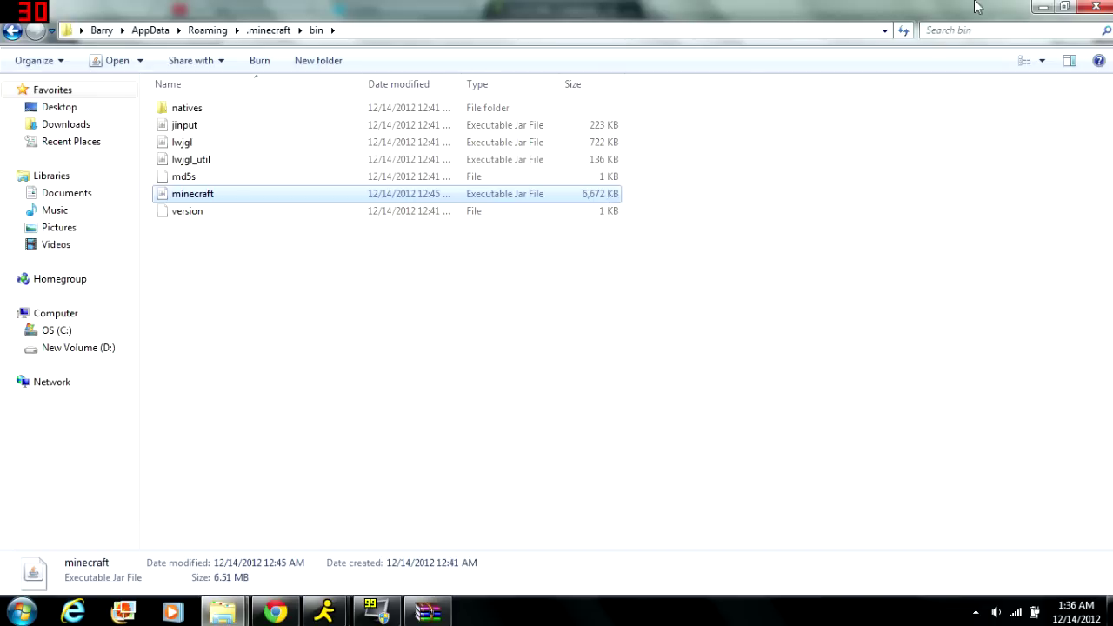
click(1063, 7)
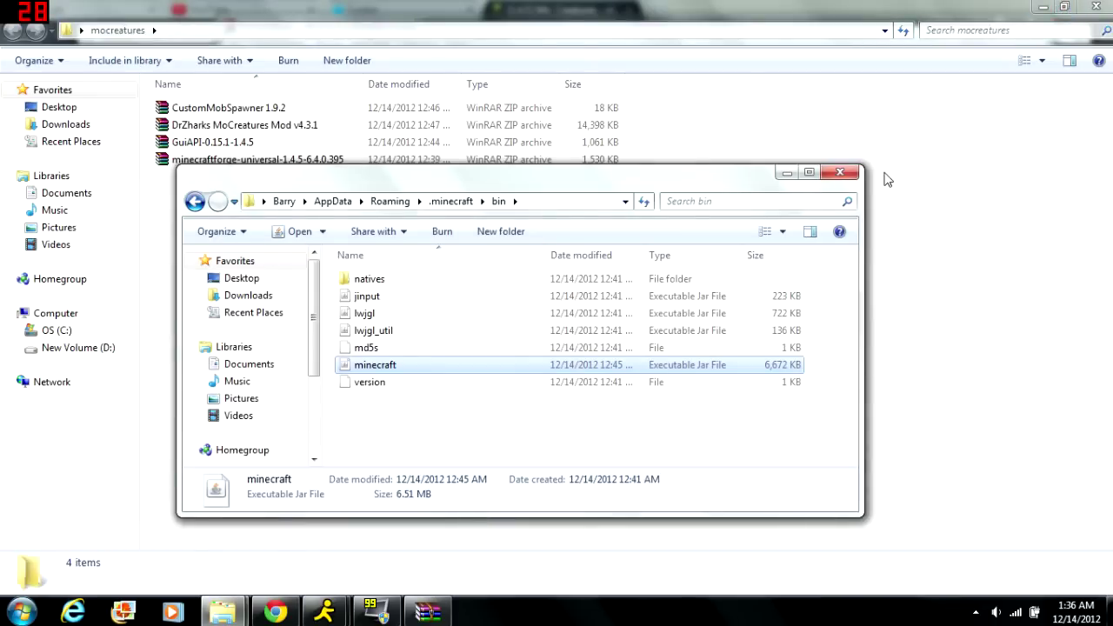
click(786, 173)
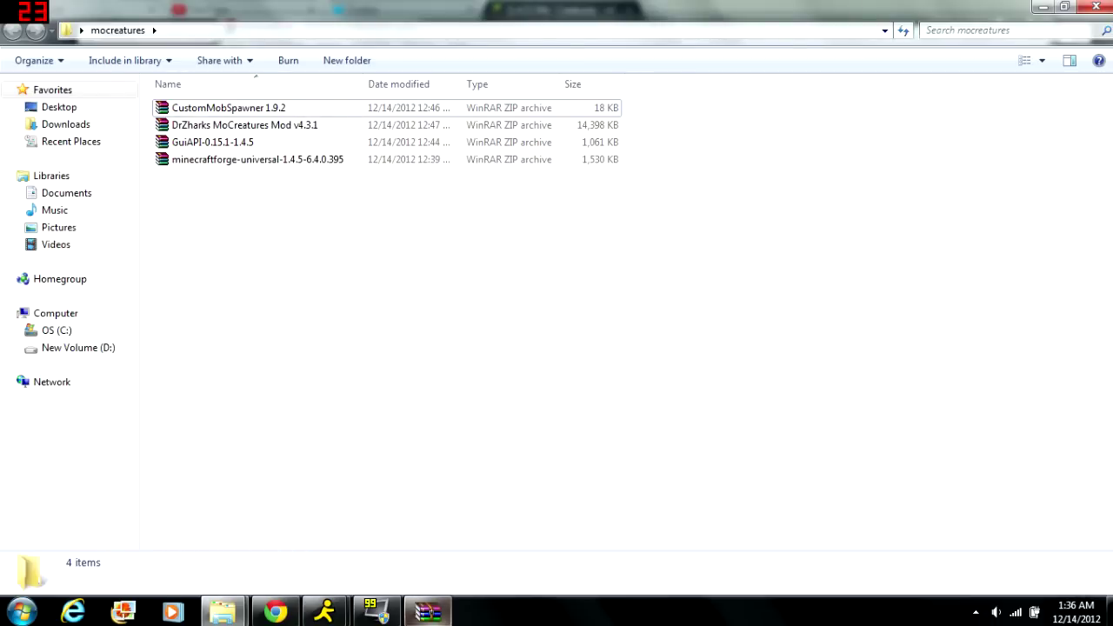
click(427, 612)
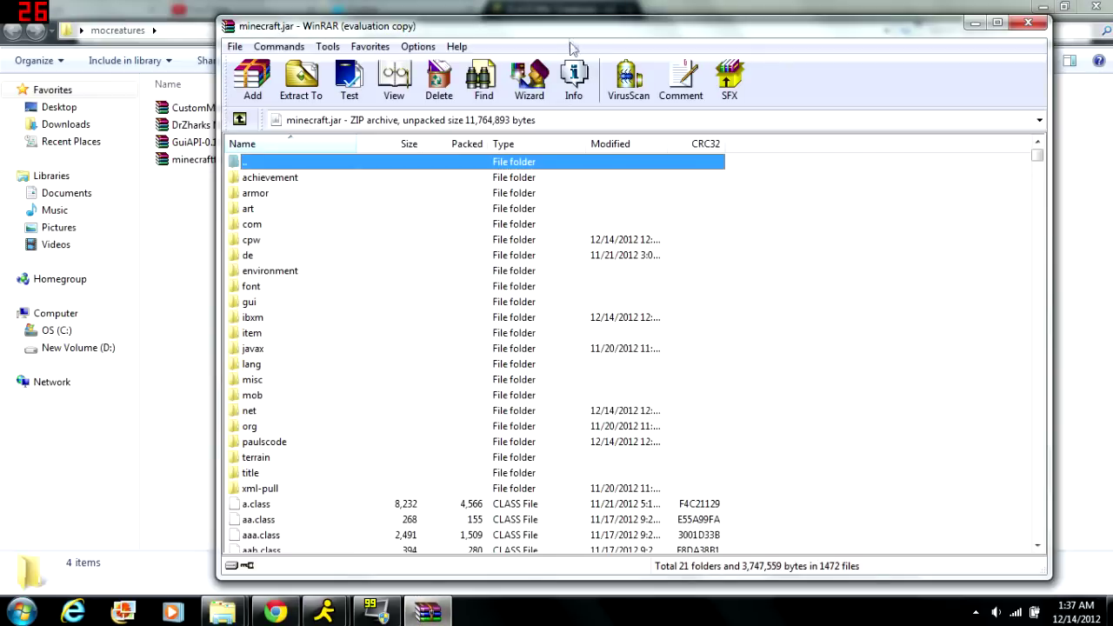
drag(571, 35, 723, 35)
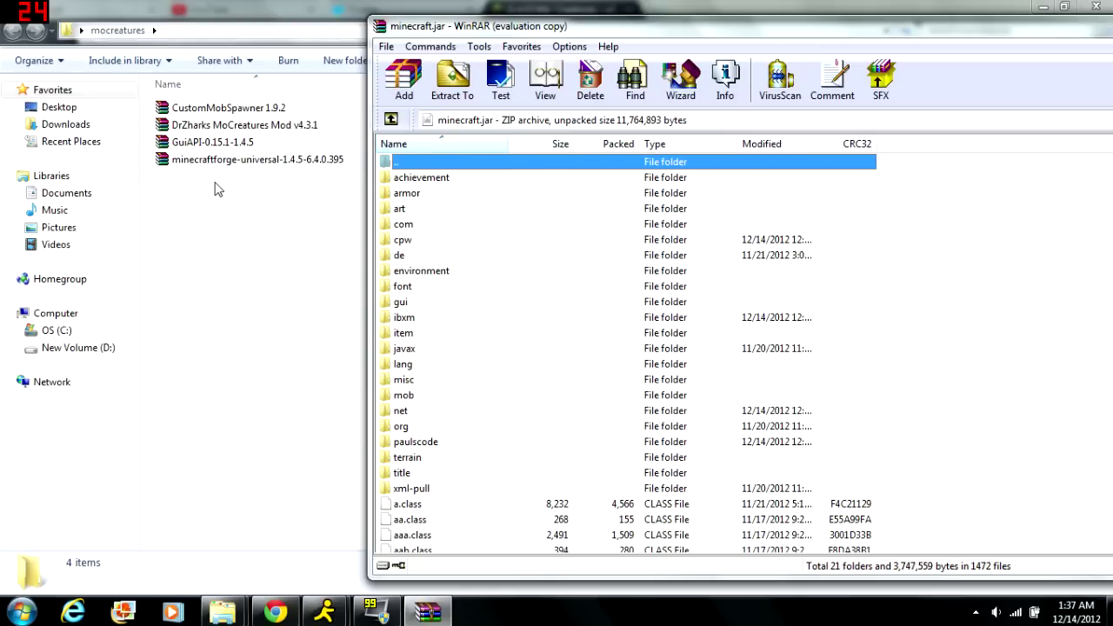
Open the minecraftforge-universal-1.4.5-6.4.0.395 archive, dismiss the licence reminder, and arrange its window beside the minecraft.jar archive
double_click(235, 164)
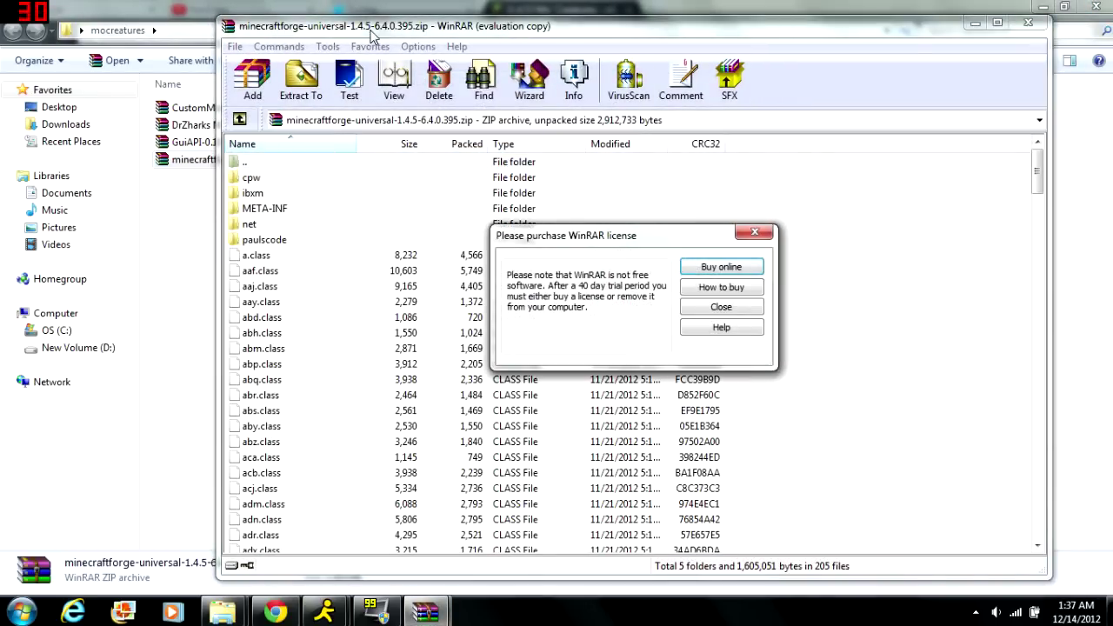
click(754, 232)
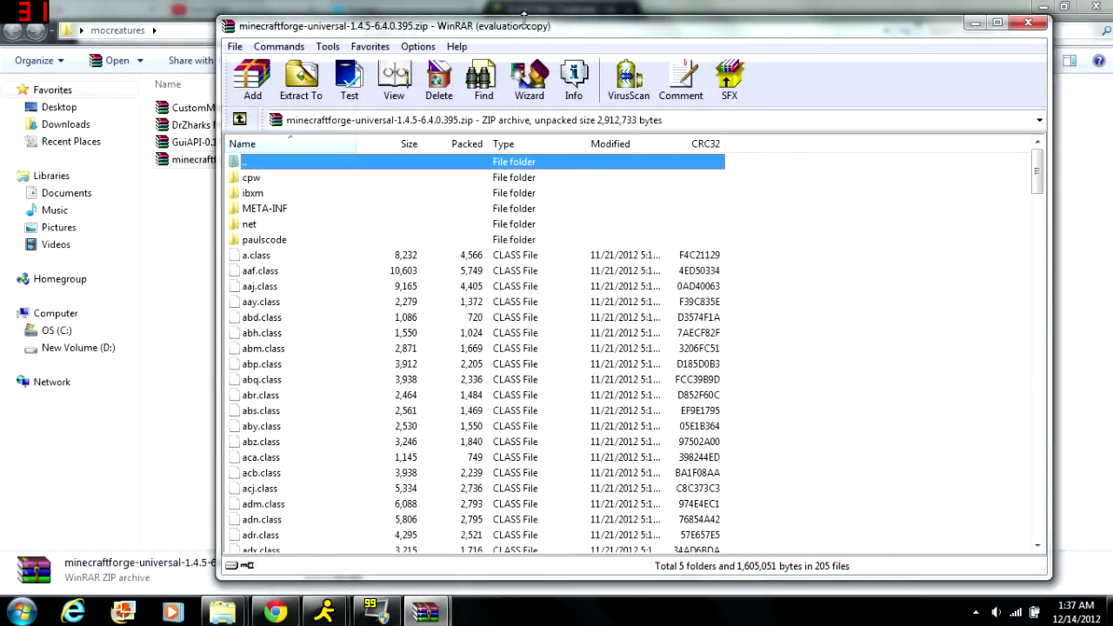
drag(520, 26, 352, 18)
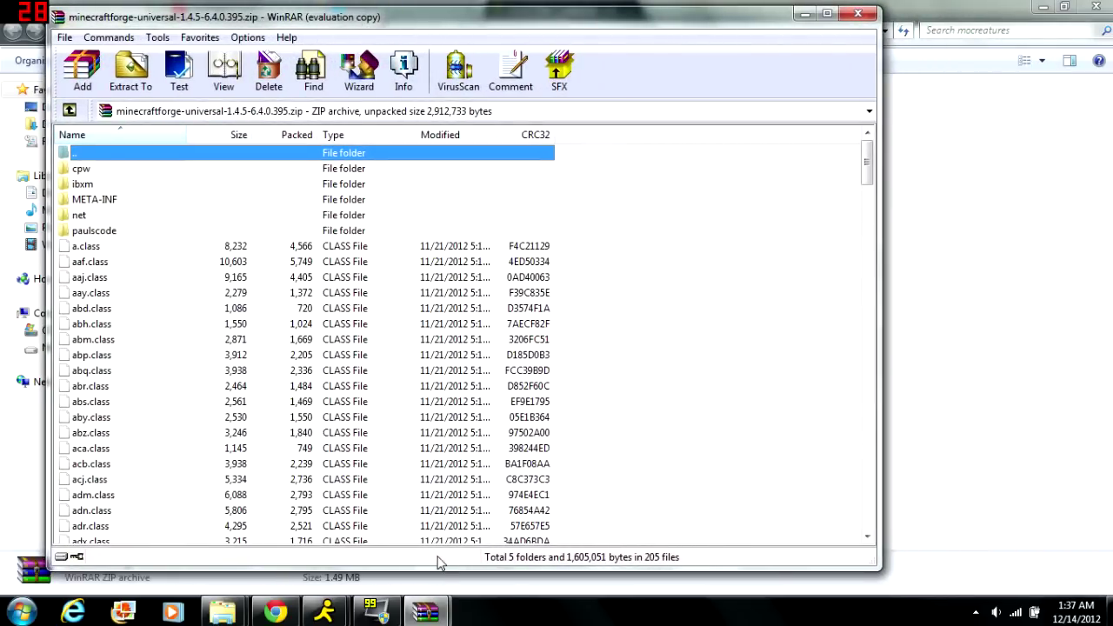
click(348, 531)
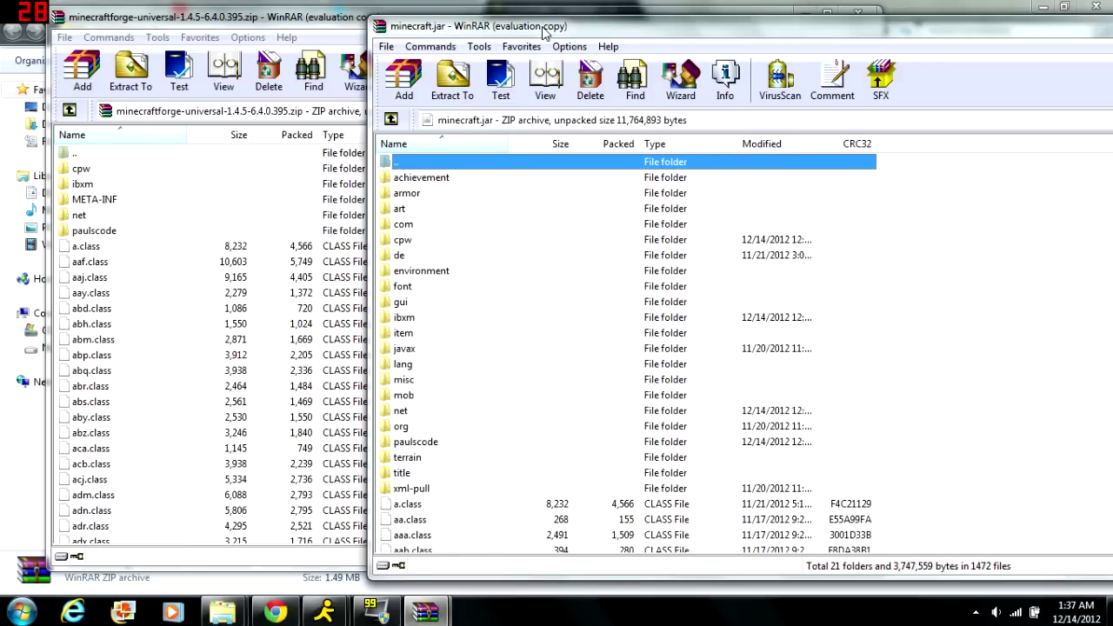
mouse_move(546, 32)
mouse_down()
mouse_move(581, 53)
mouse_move(511, 122)
mouse_move(474, 112)
mouse_move(501, 80)
mouse_move(574, 46)
mouse_move(567, 36)
mouse_up()
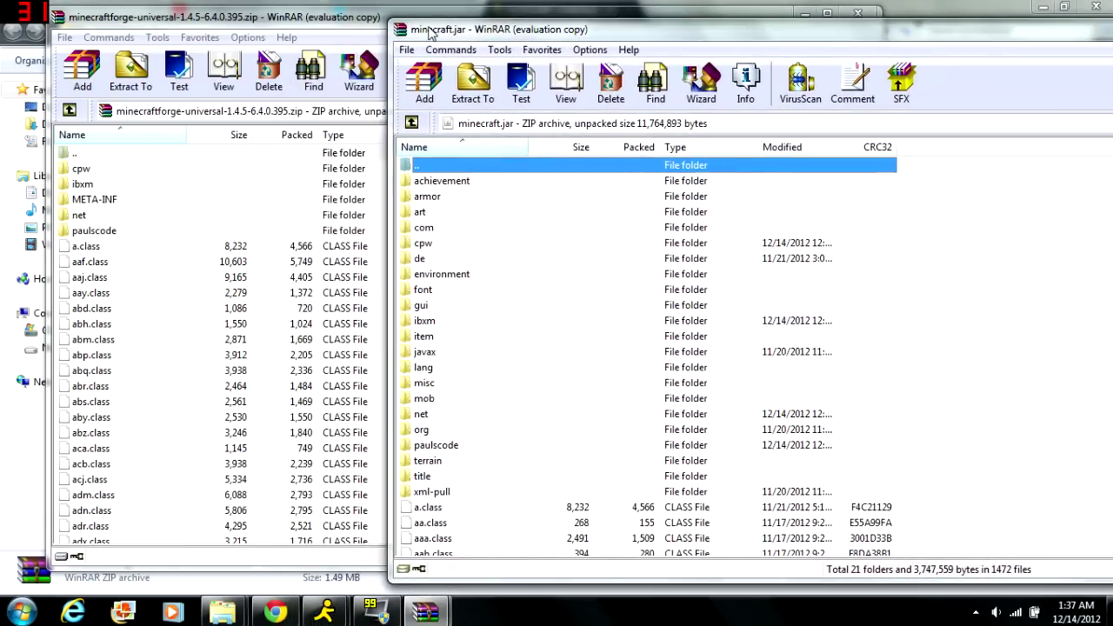
drag(449, 33, 502, 23)
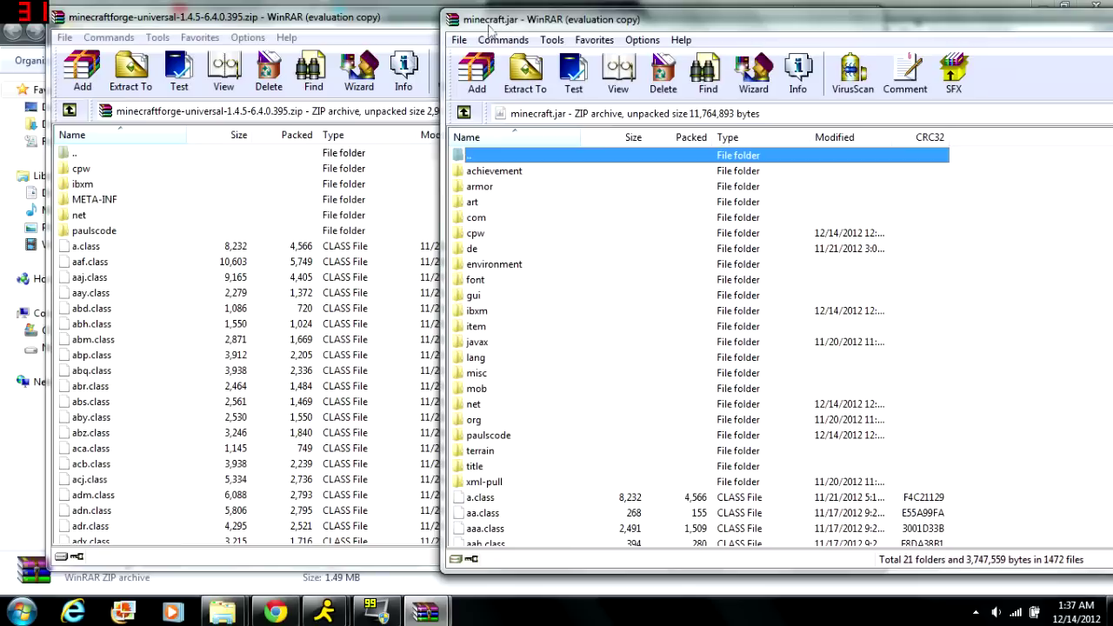
Select all files and folders in the minecraftforge-universal archive and bring the minecraft.jar archive to the front
click(107, 171)
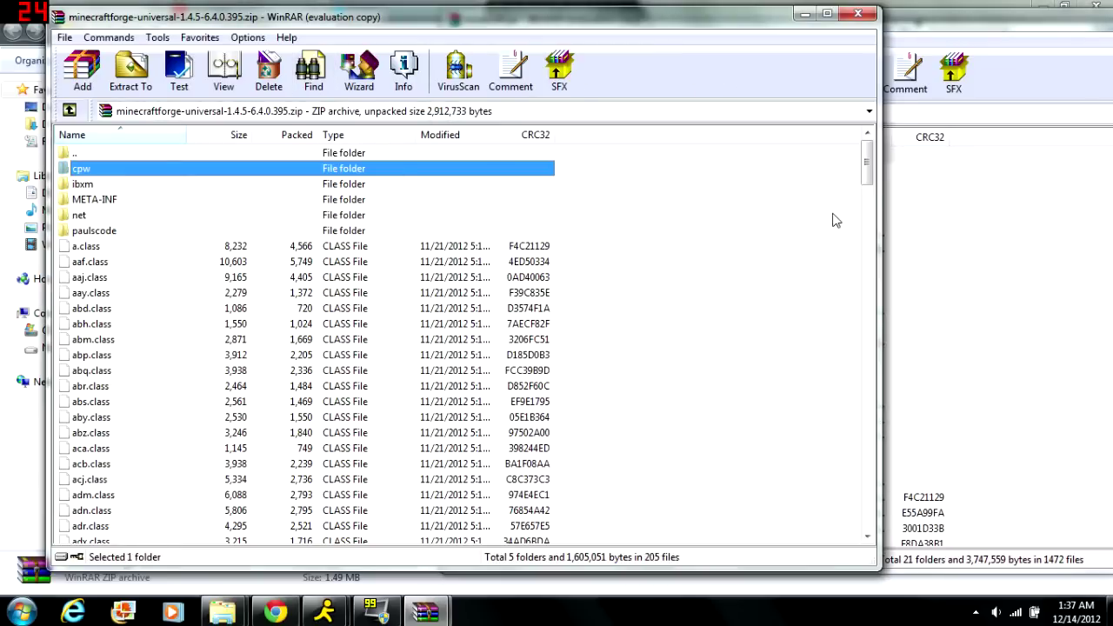
drag(862, 192, 862, 541)
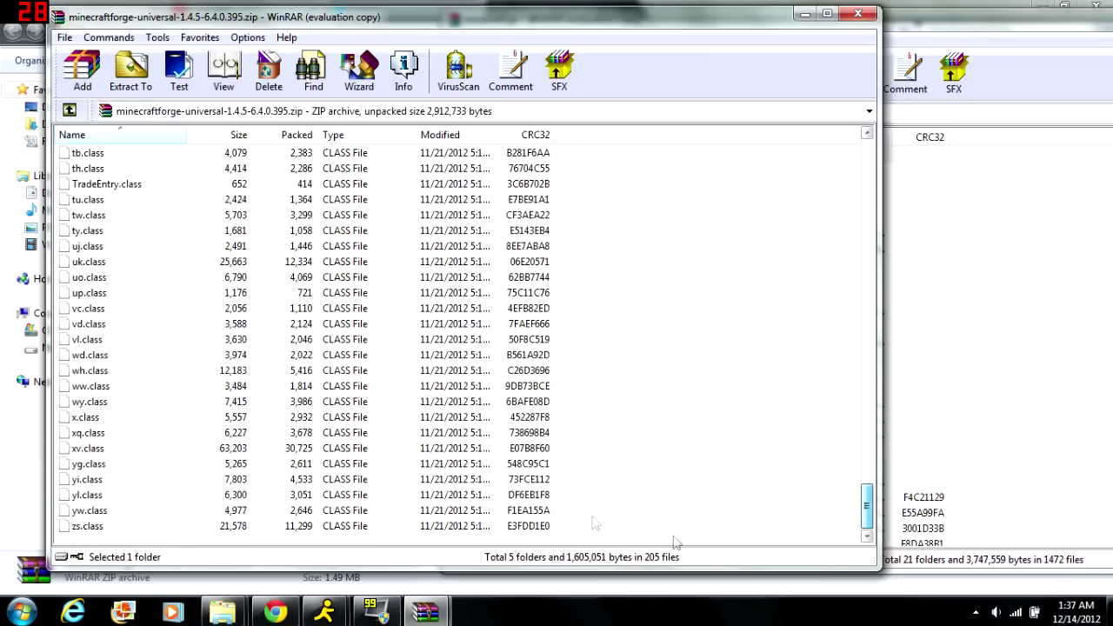
key(ctrl+a)
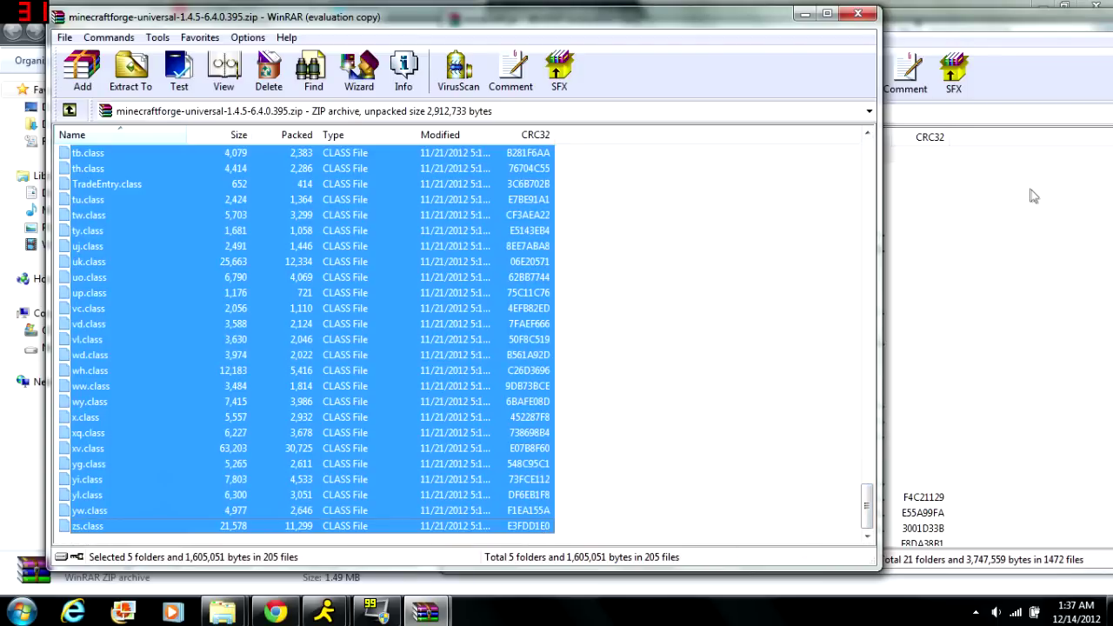
click(979, 28)
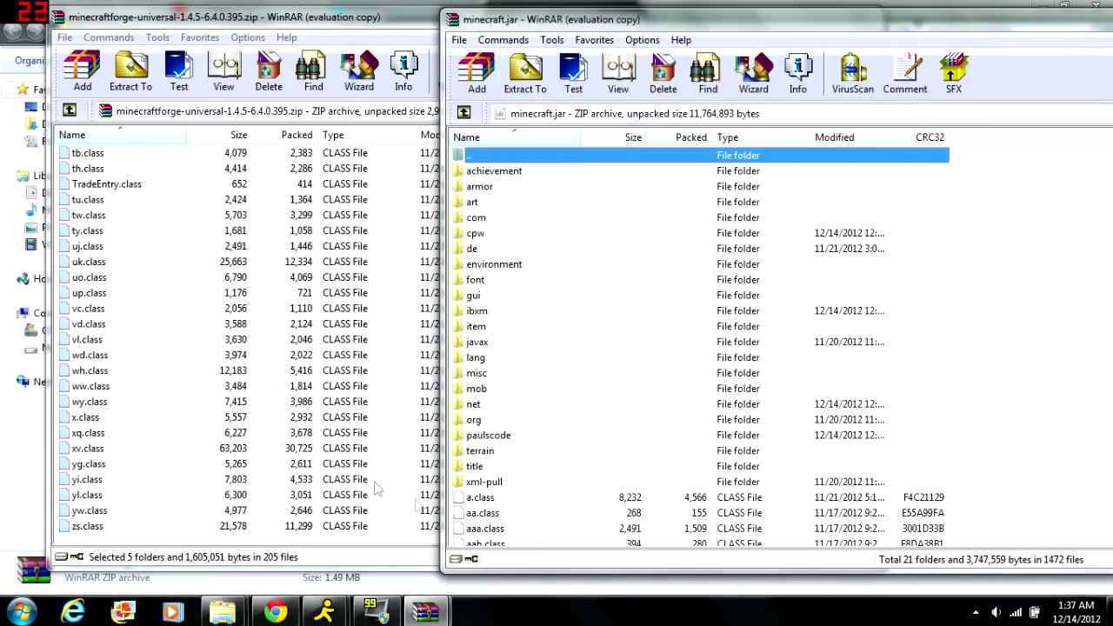
Clear the full selection in the minecraftforge-universal archive, close that archive, and place the minecraft.jar window beside the mocreatures file list
click(360, 427)
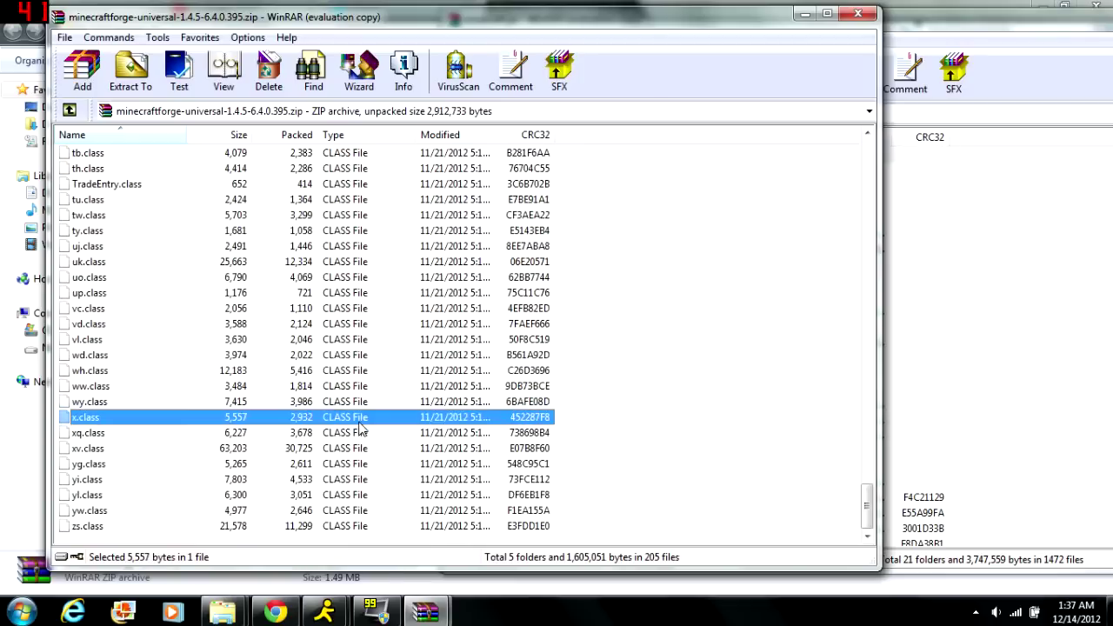
scroll(361, 426, up, 20)
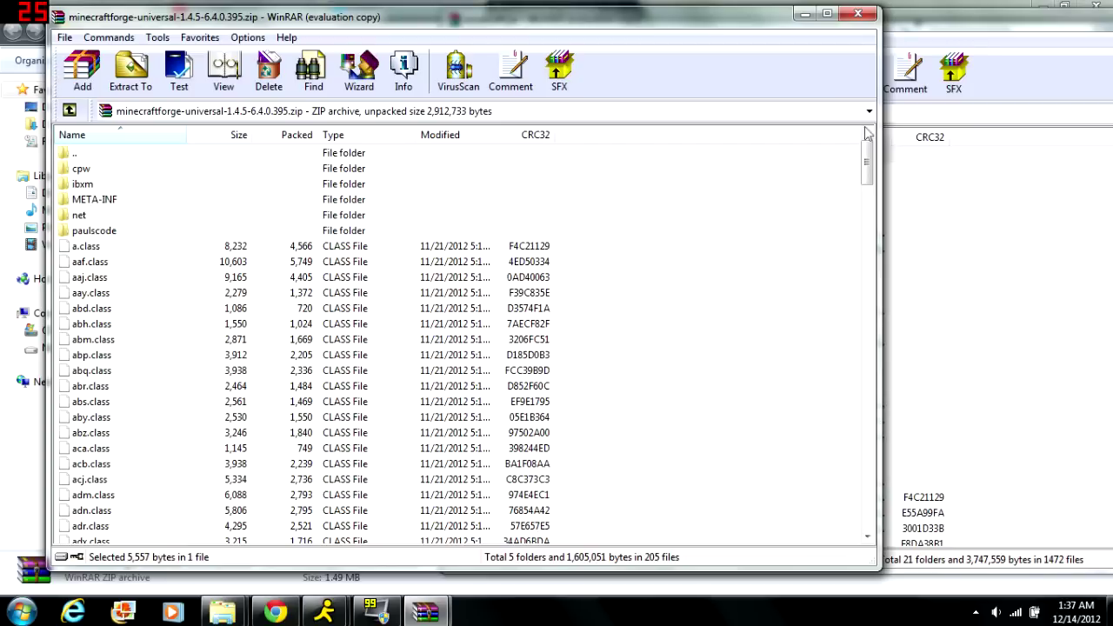
click(969, 26)
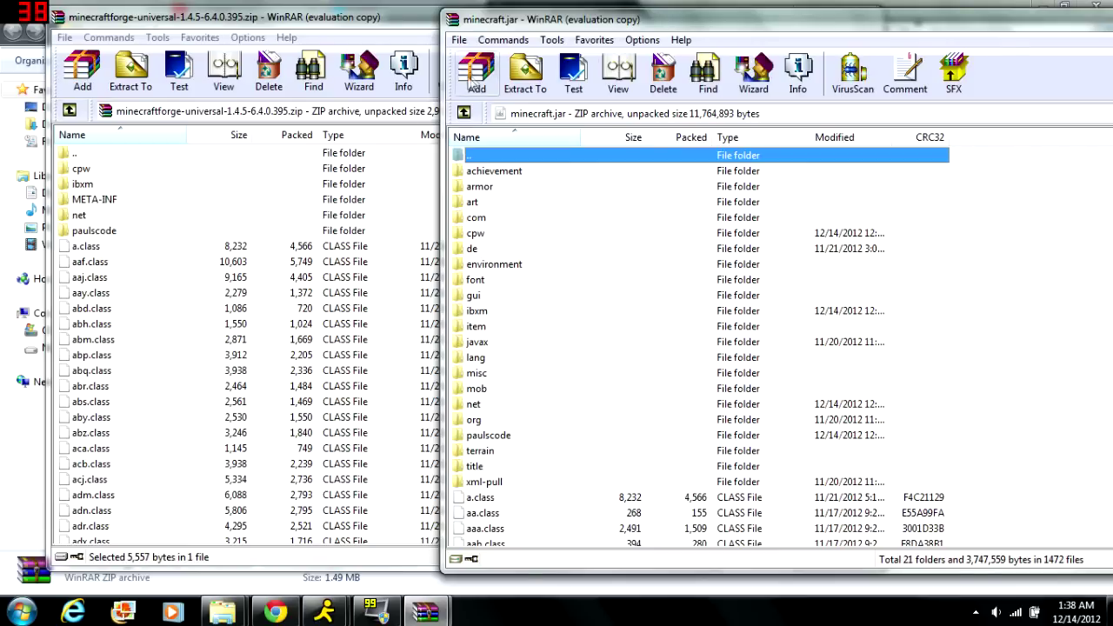
drag(1012, 28, 795, 58)
click(865, 15)
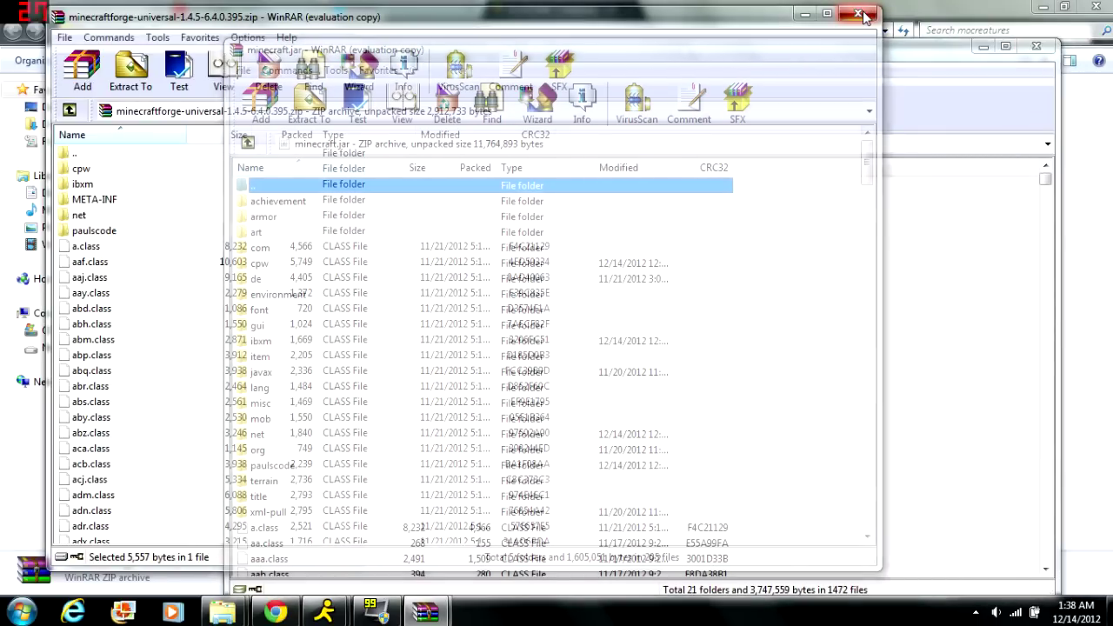
drag(770, 52, 902, 36)
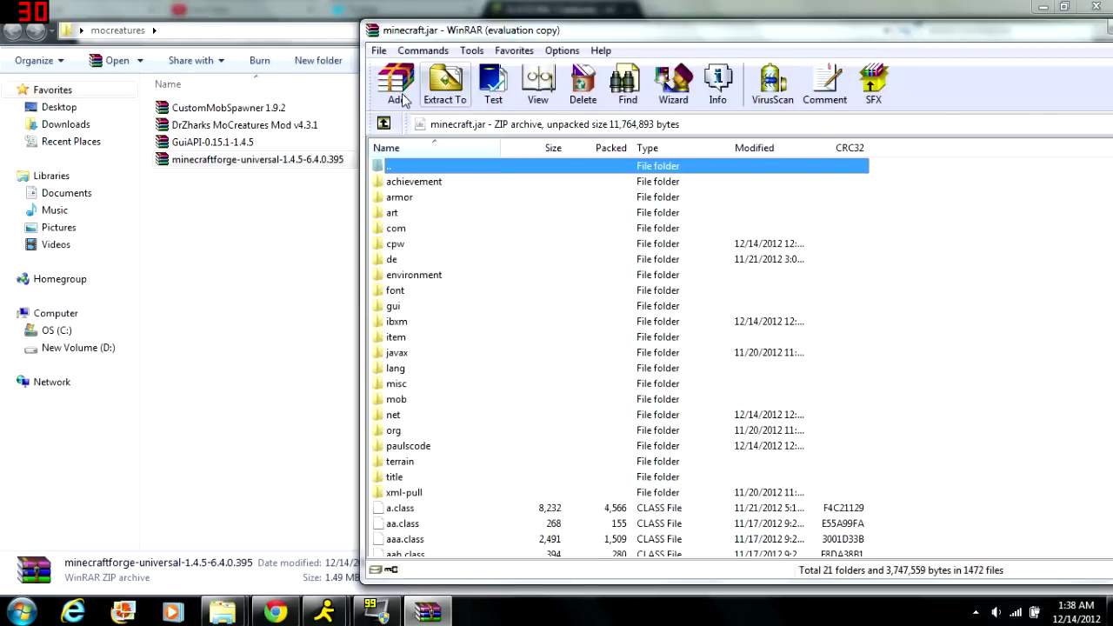
Open the GuiAPI-0.15.1-1.4.5 archive, dismiss the licence reminder, and bring minecraft.jar to the front beside it
double_click(223, 146)
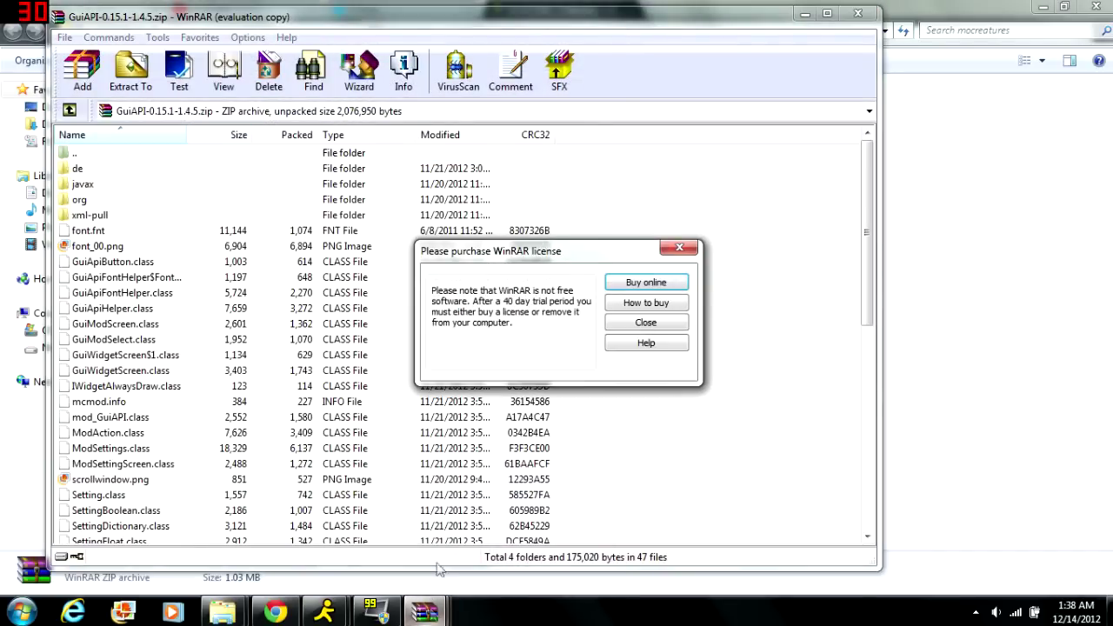
click(679, 248)
mouse_move(426, 613)
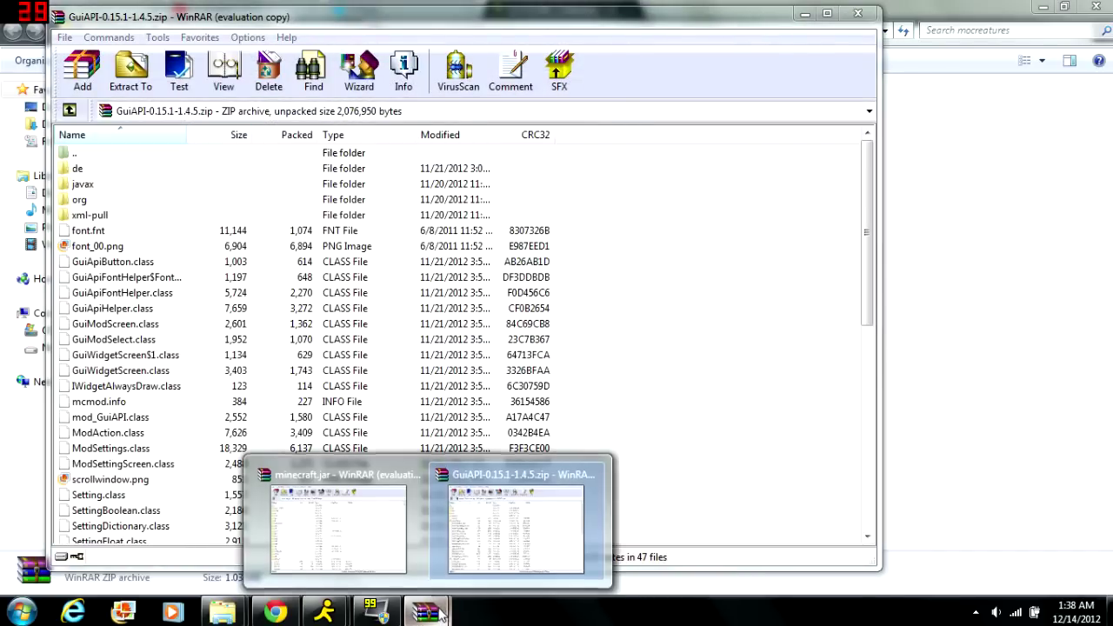
click(399, 521)
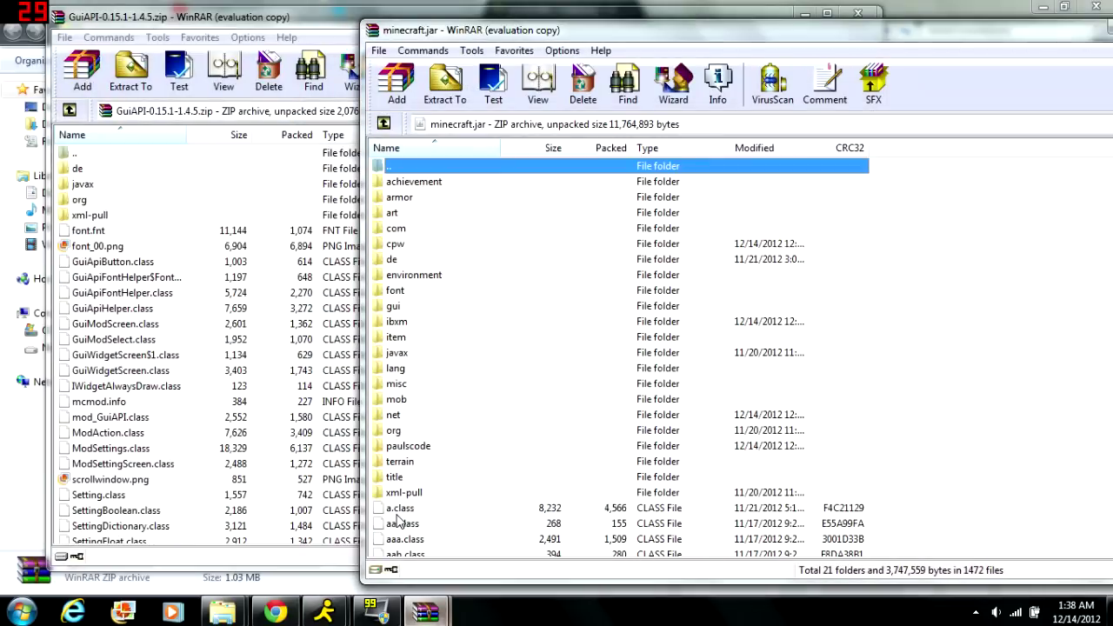
Select all files and folders in the GuiAPI archive, bring minecraft.jar to the front, and close the GuiAPI archive
click(139, 168)
drag(866, 245, 866, 517)
key(ctrl+a)
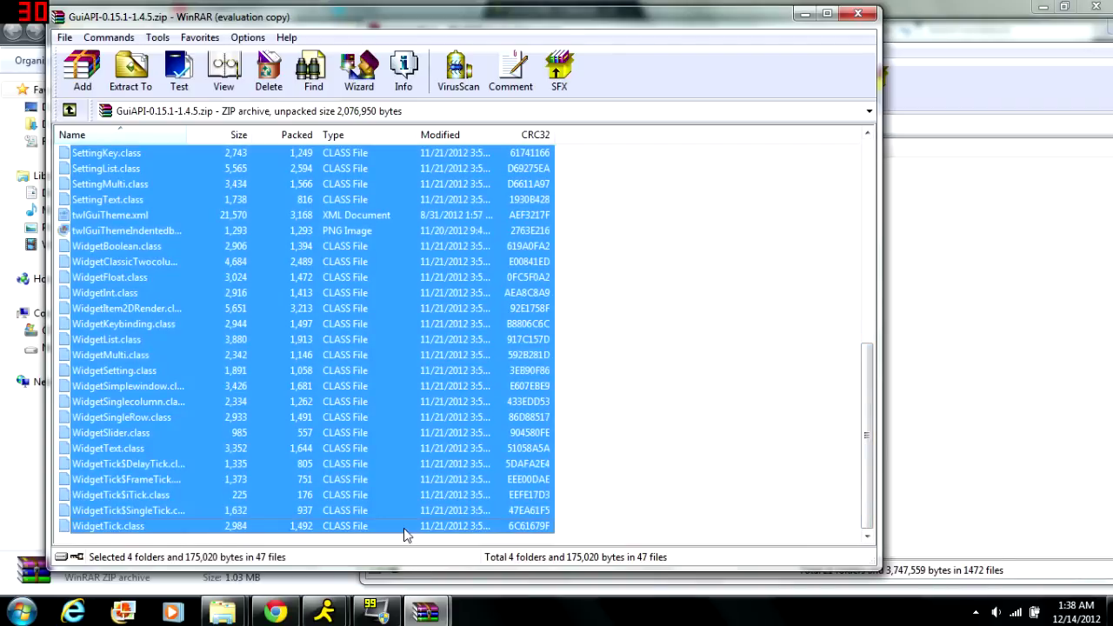
click(969, 37)
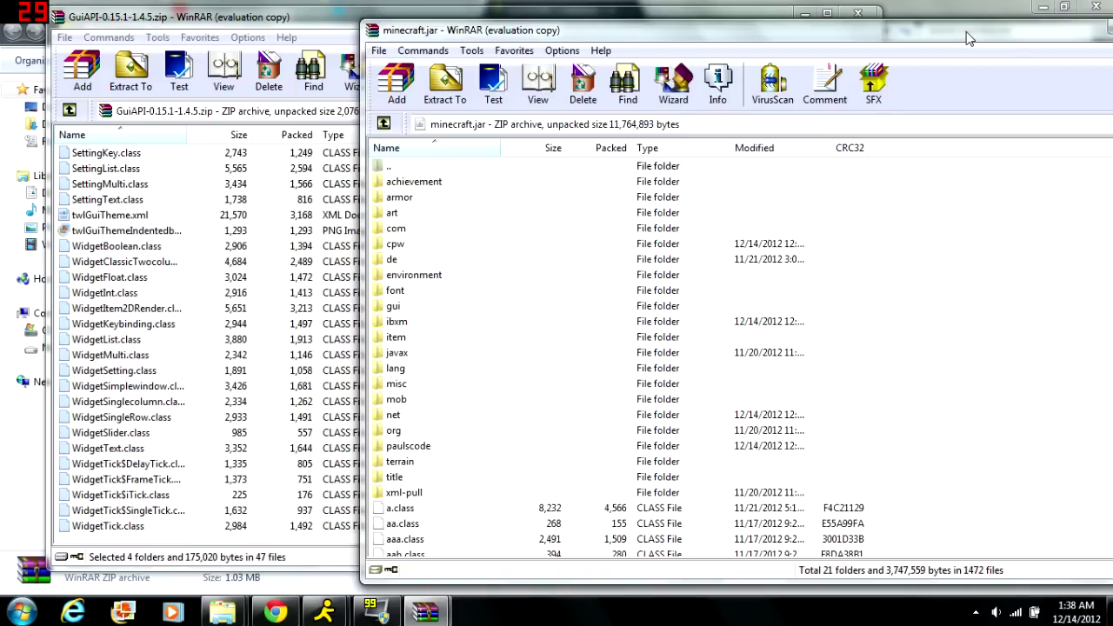
click(861, 14)
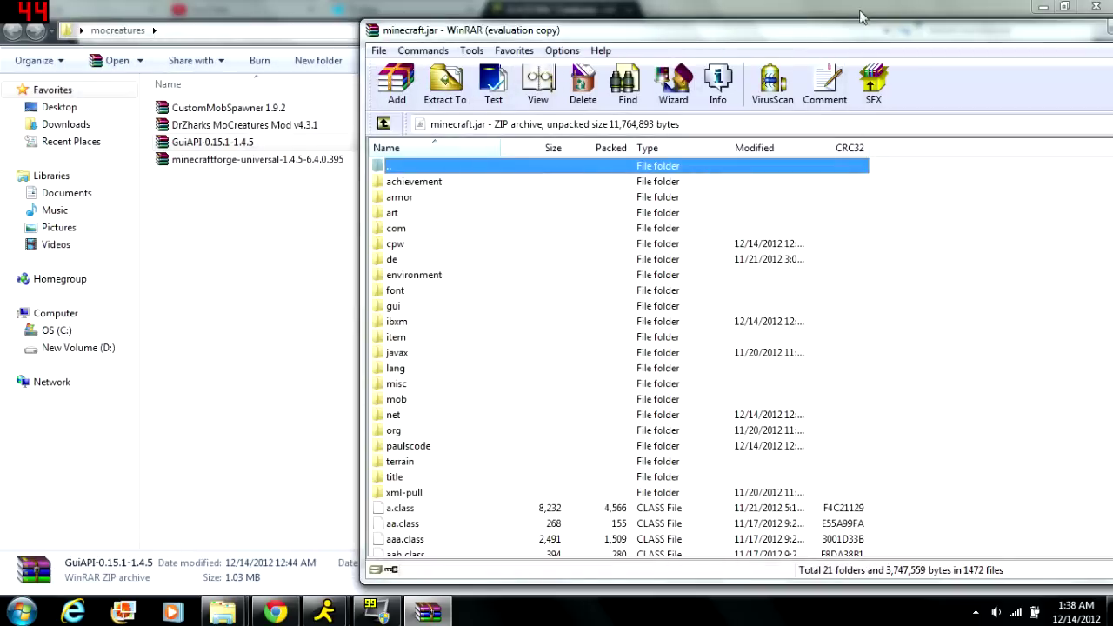
Point out the DrZharks MoCreatures Mod v4.3.1 and CustomMobSpawner 1.9.2 archives, view the bin folder, and return to the mocreatures folder
click(233, 128)
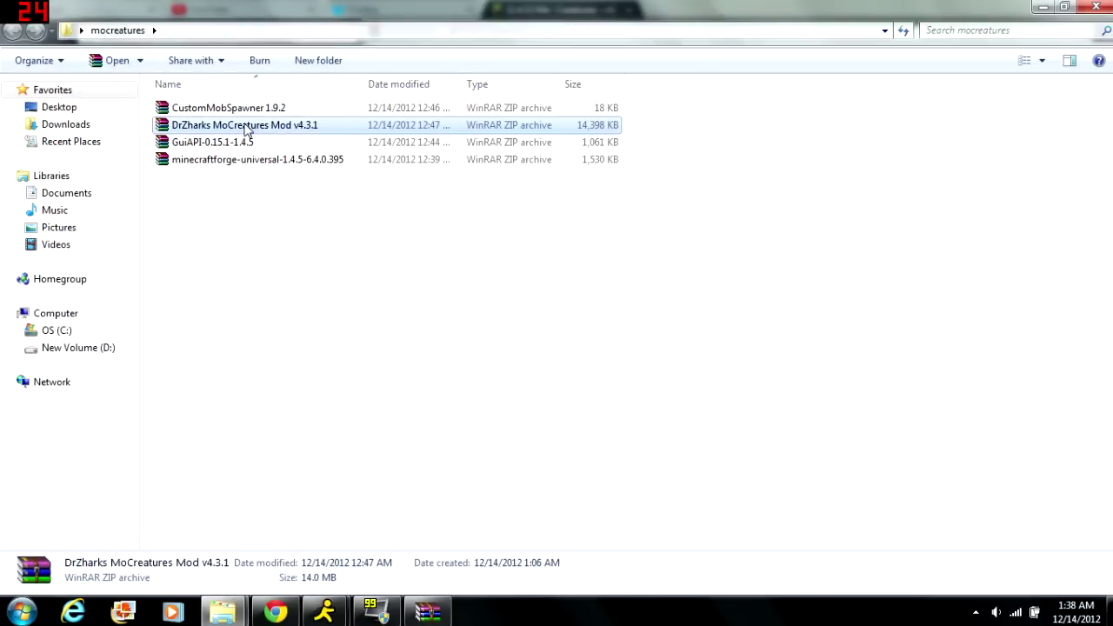
click(247, 112)
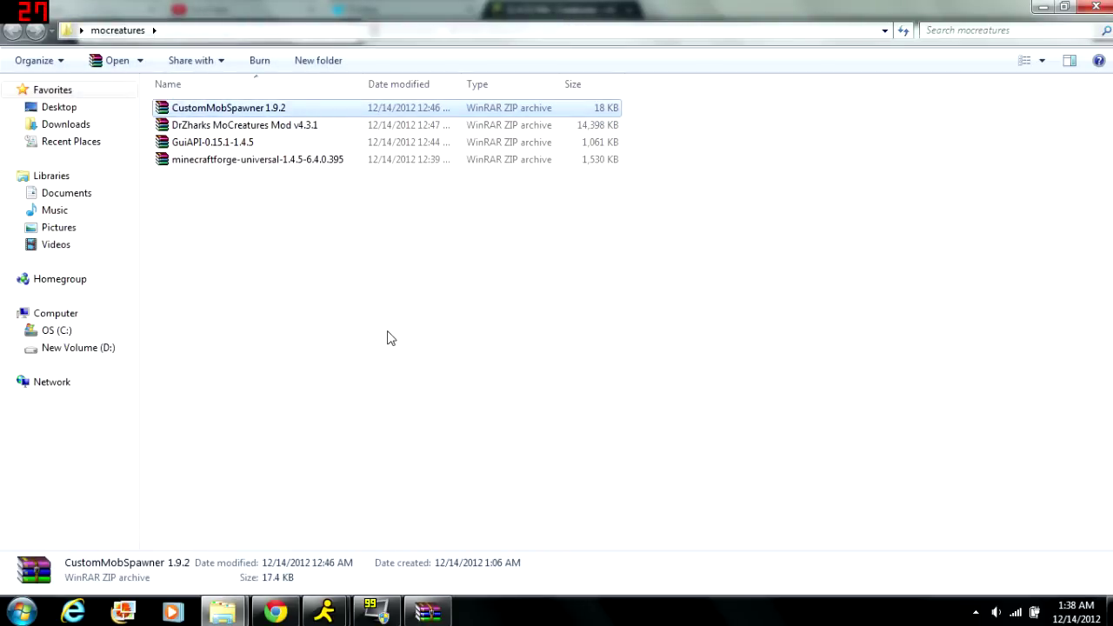
mouse_move(222, 613)
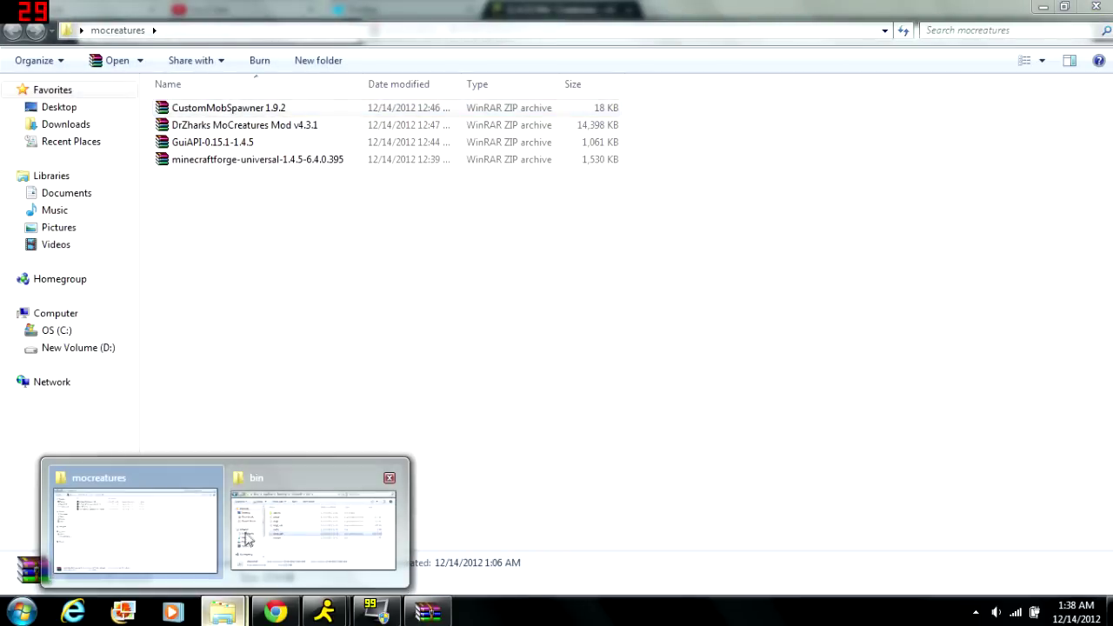
mouse_move(257, 532)
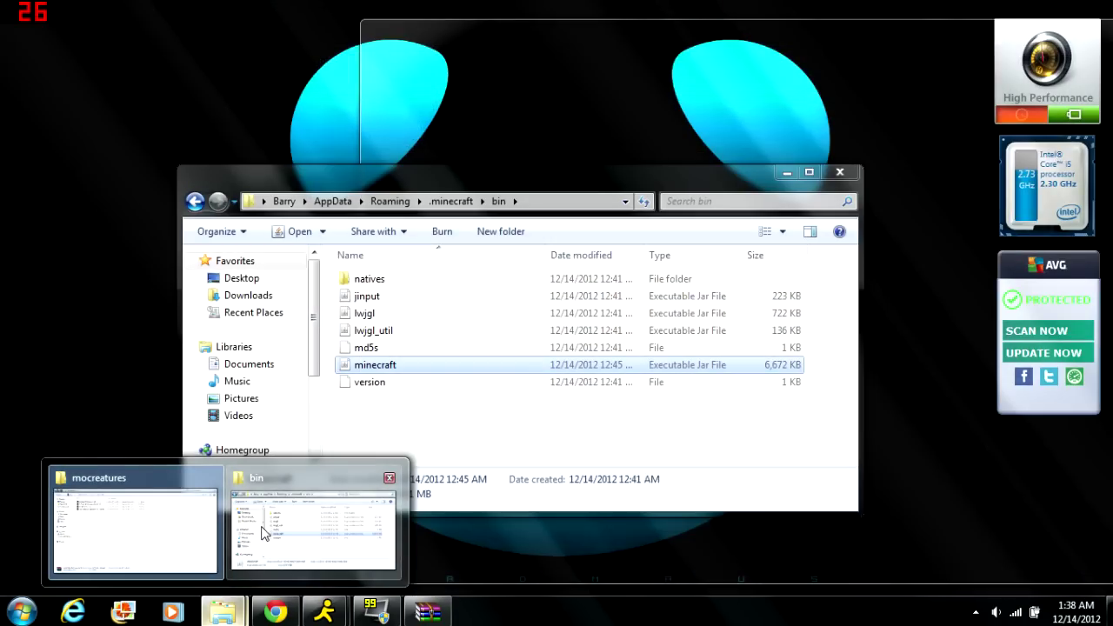
click(261, 533)
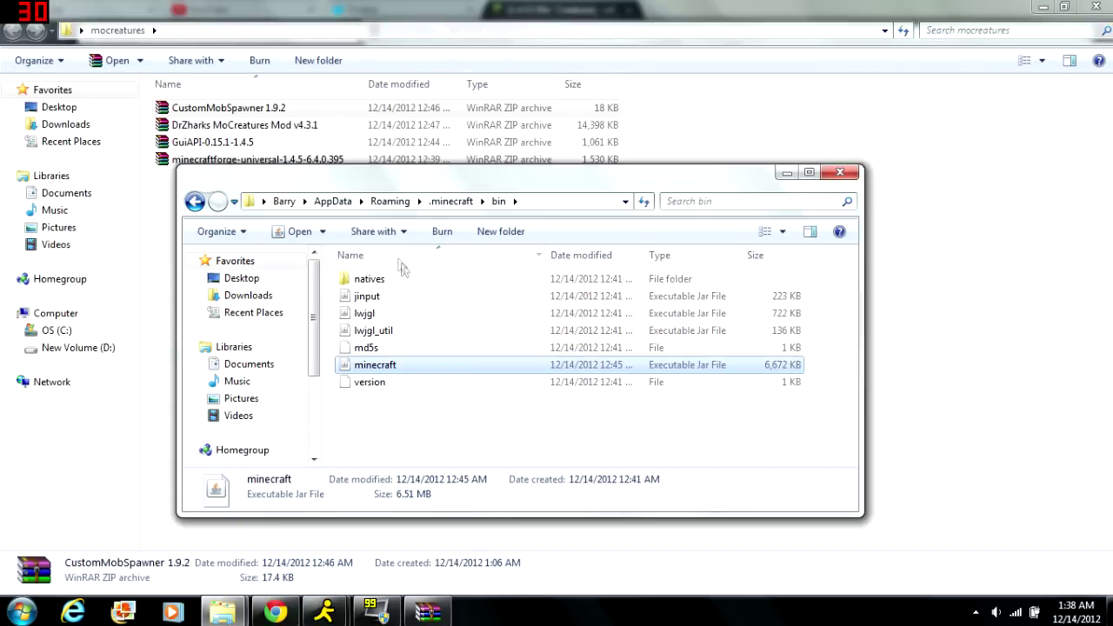
mouse_move(222, 614)
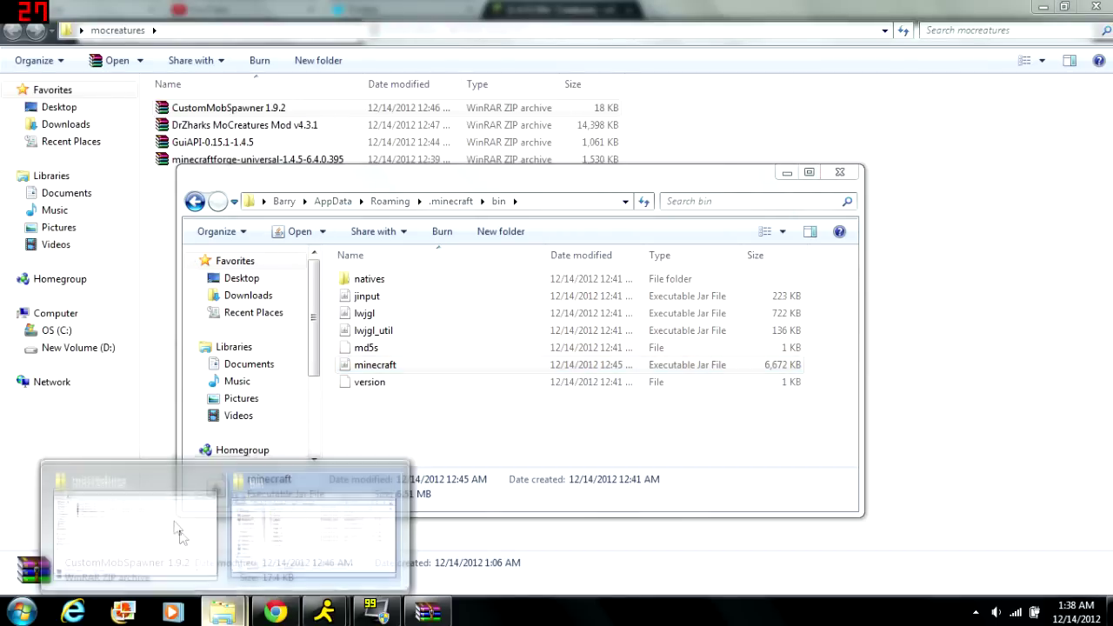
click(161, 504)
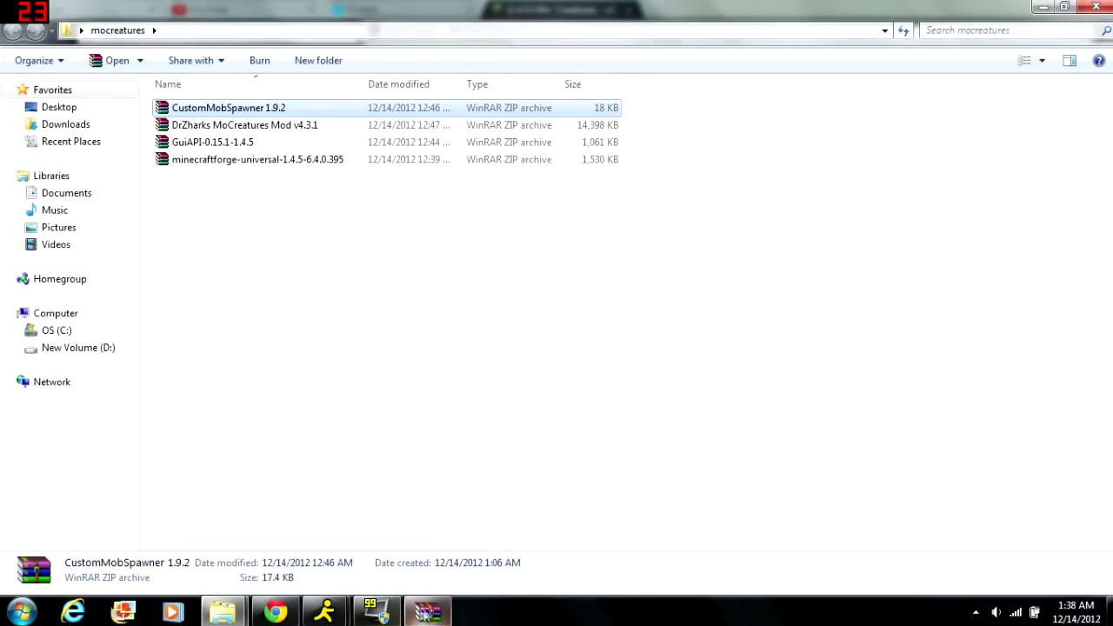
Bring the minecraft.jar archive window back to the front and close it
click(427, 613)
drag(1085, 35, 927, 31)
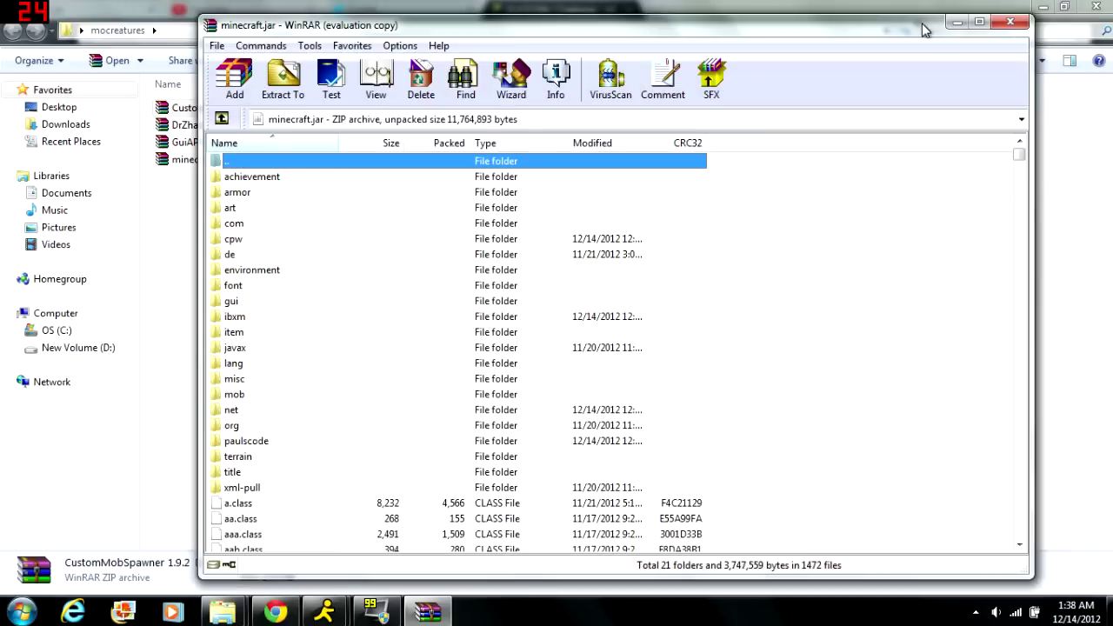
click(1094, 29)
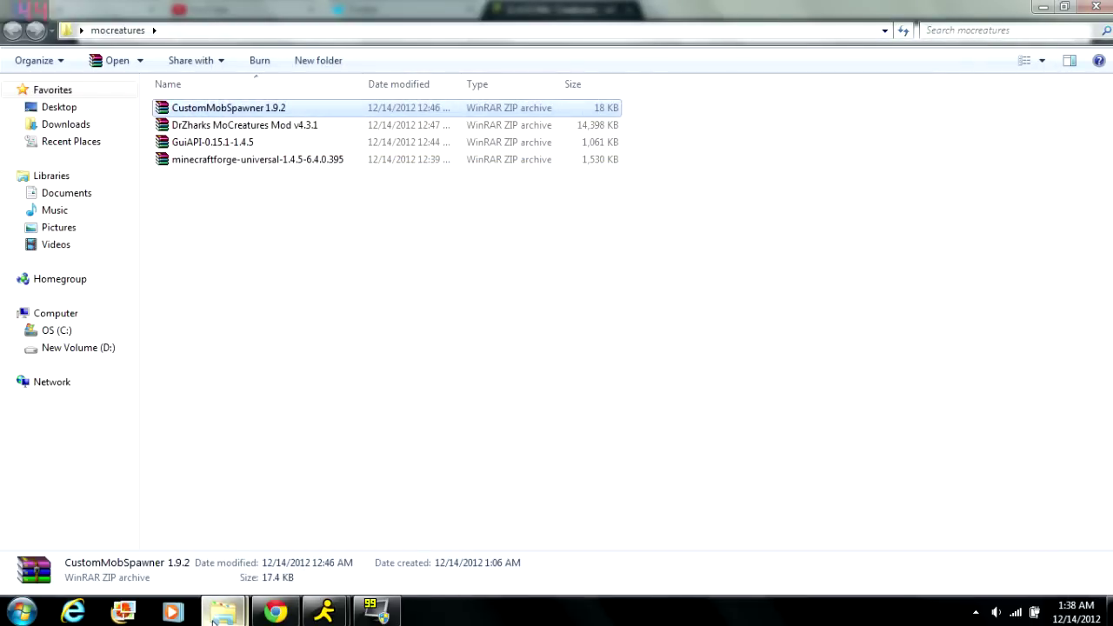
From the bin folder window, go back to .minecraft, check the contents of the mods folder, and return to .minecraft
mouse_move(223, 612)
mouse_move(280, 509)
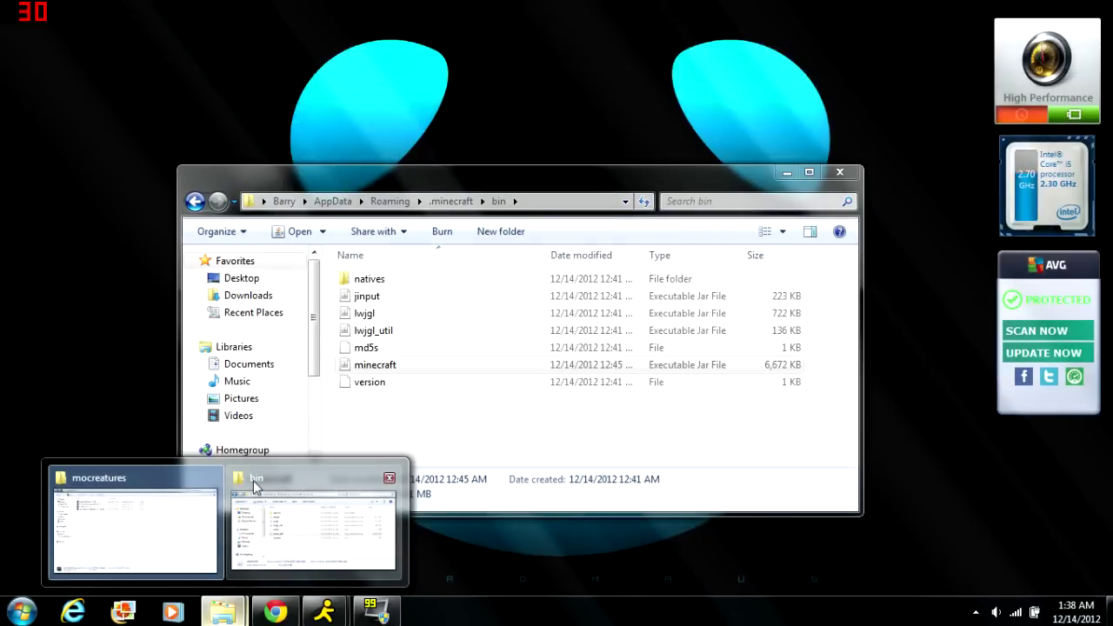
click(254, 487)
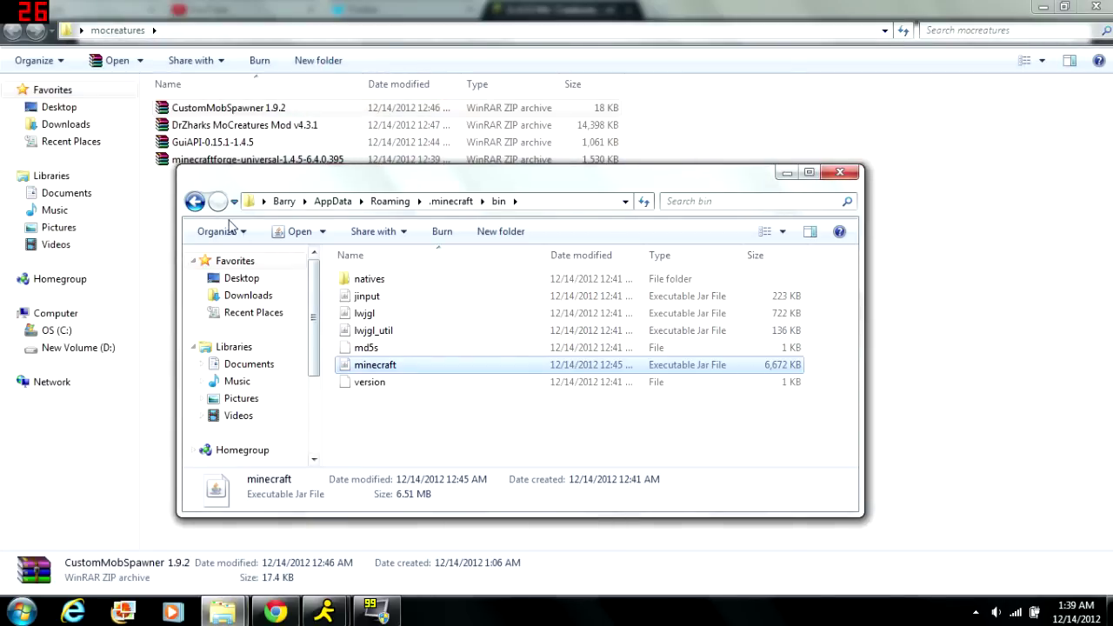
click(195, 204)
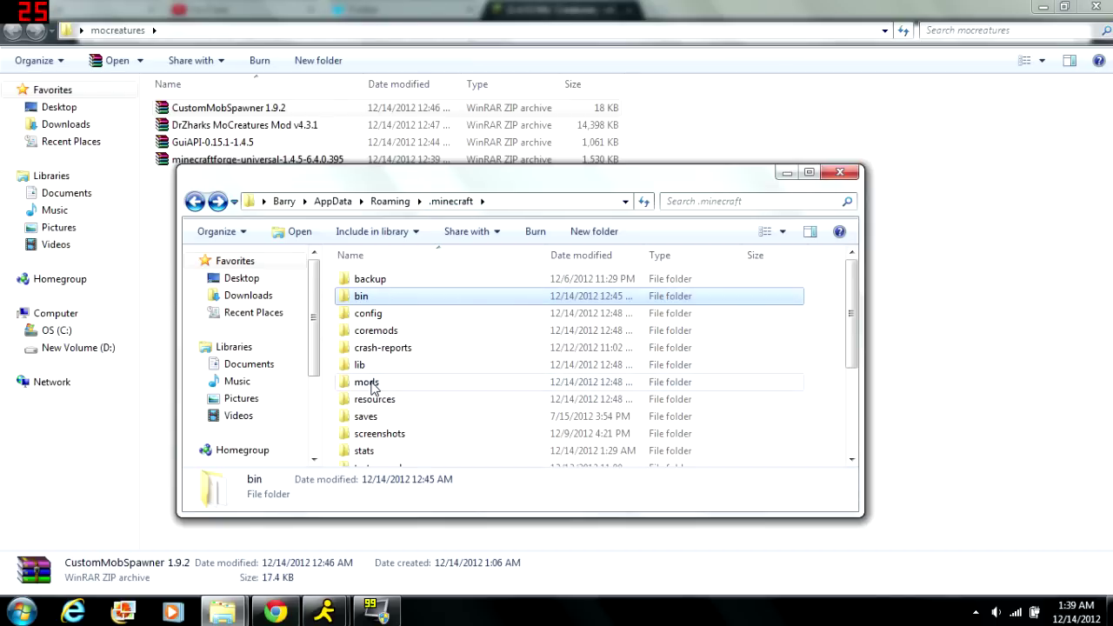
double_click(366, 383)
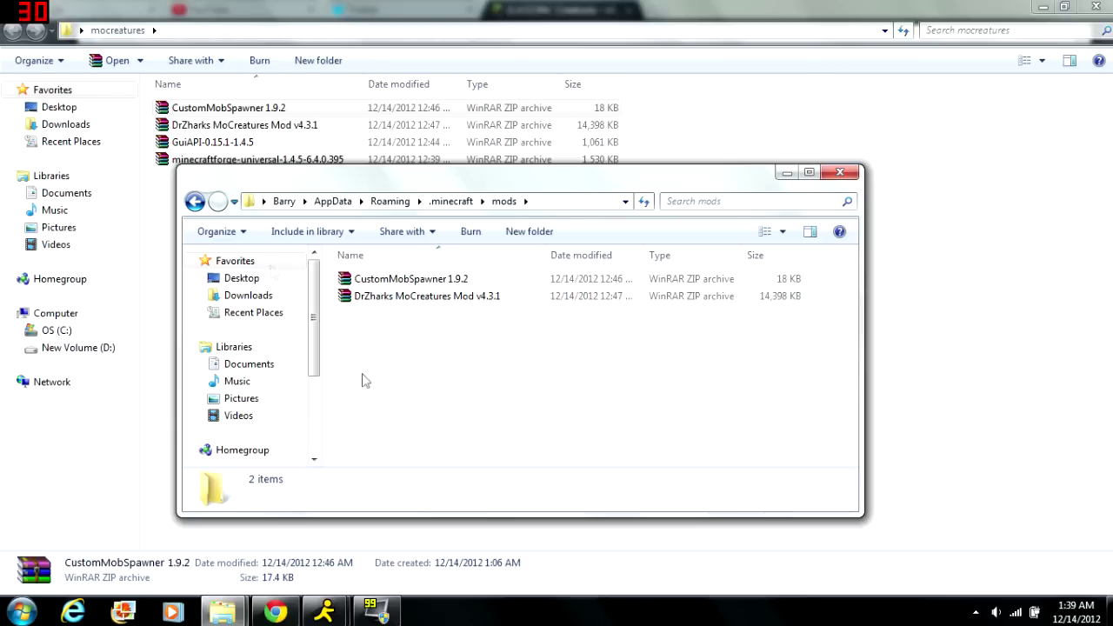
click(195, 202)
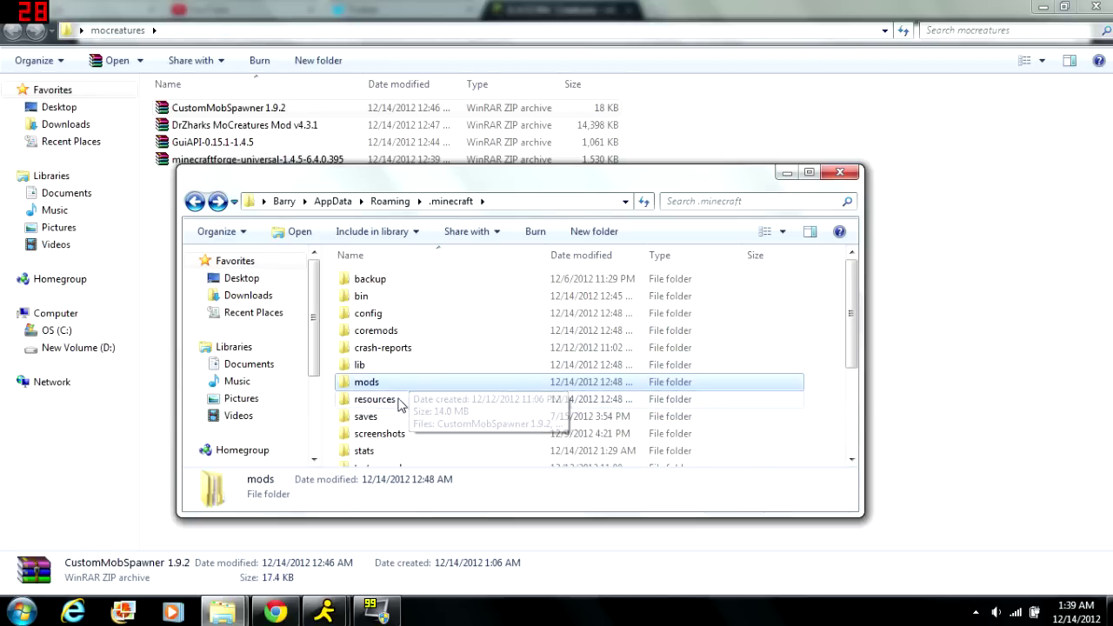
Check the mods folder for the CustomMobSpawner 1.9.2 and DrZharks MoCreatures Mod v4.3.1 archives against the mocreatures folder, and close the mods window
double_click(372, 387)
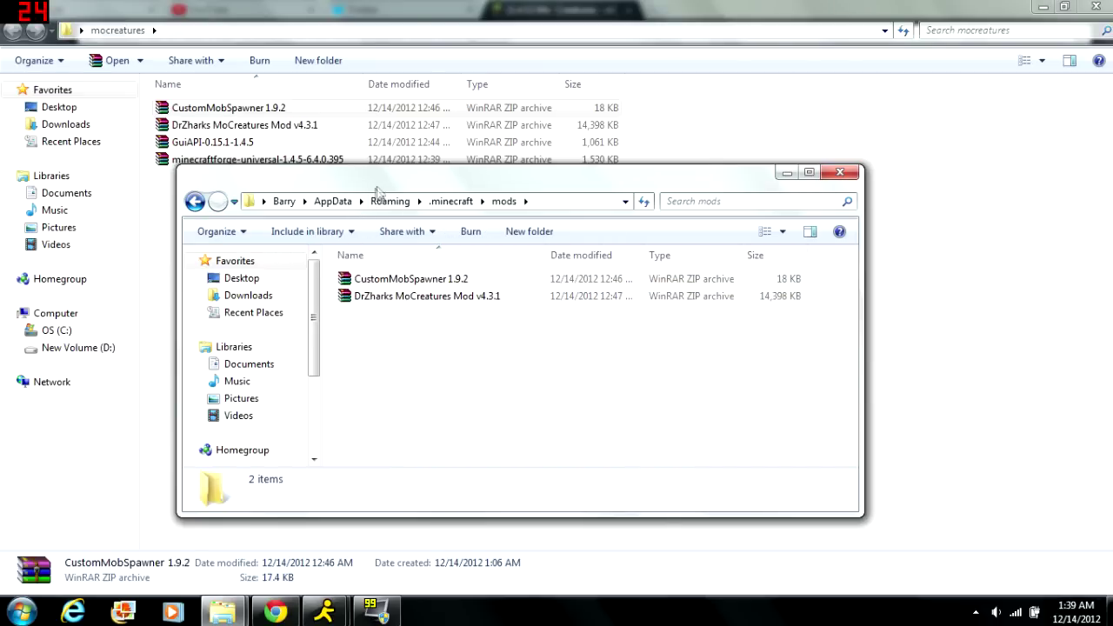
drag(376, 190, 462, 184)
click(259, 113)
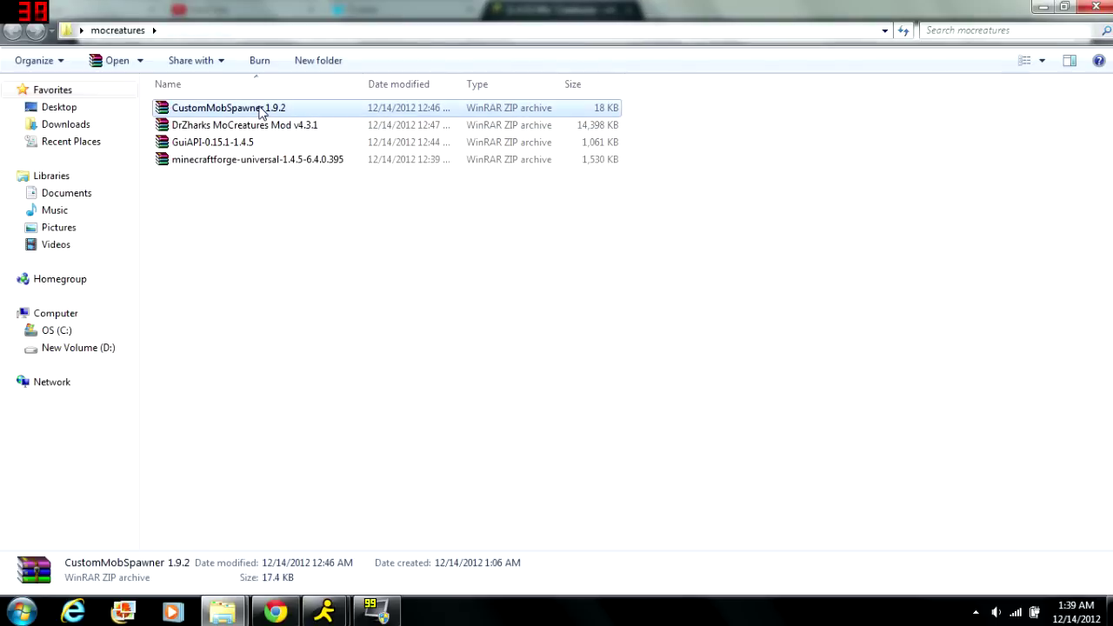
mouse_move(222, 611)
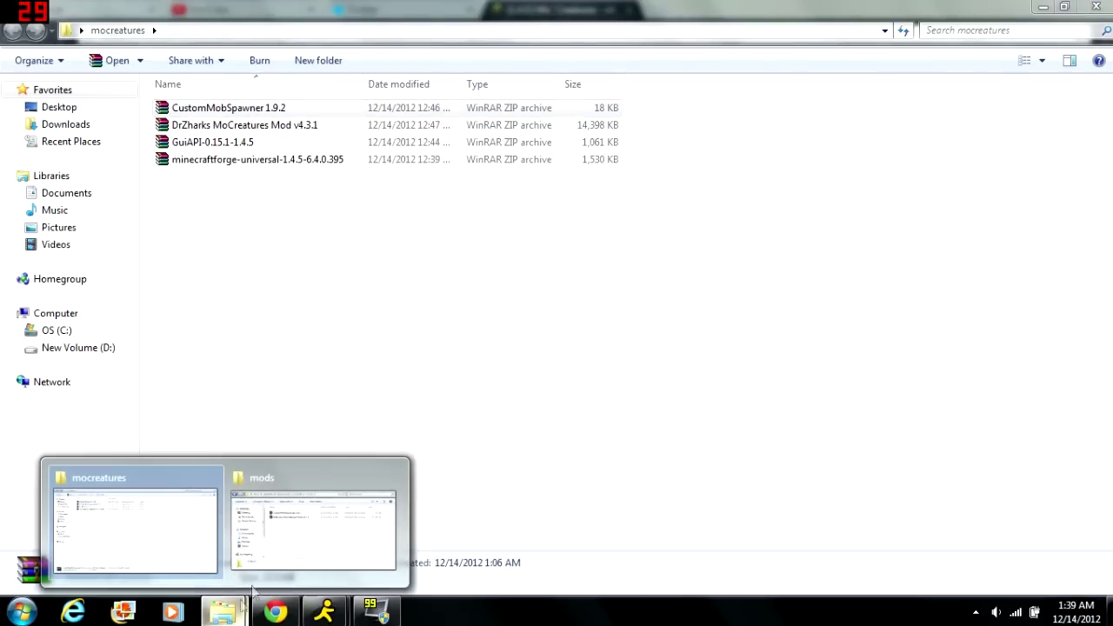
click(294, 555)
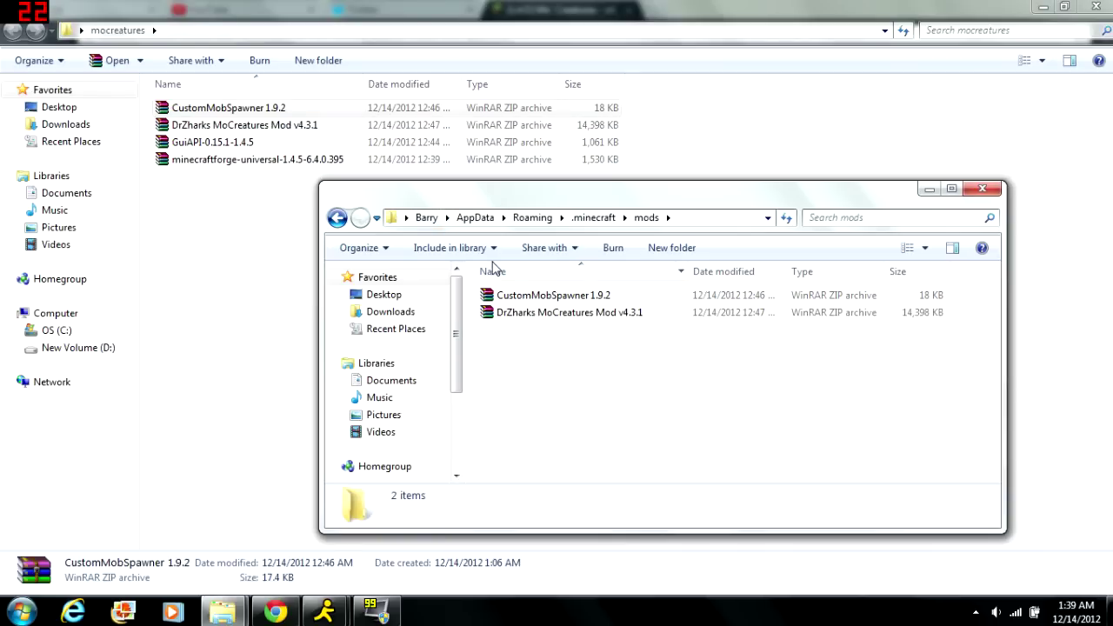
click(984, 192)
Find Minecraft through a search for "minecraft", allow it to run, and log in with the remembered account
key(super)
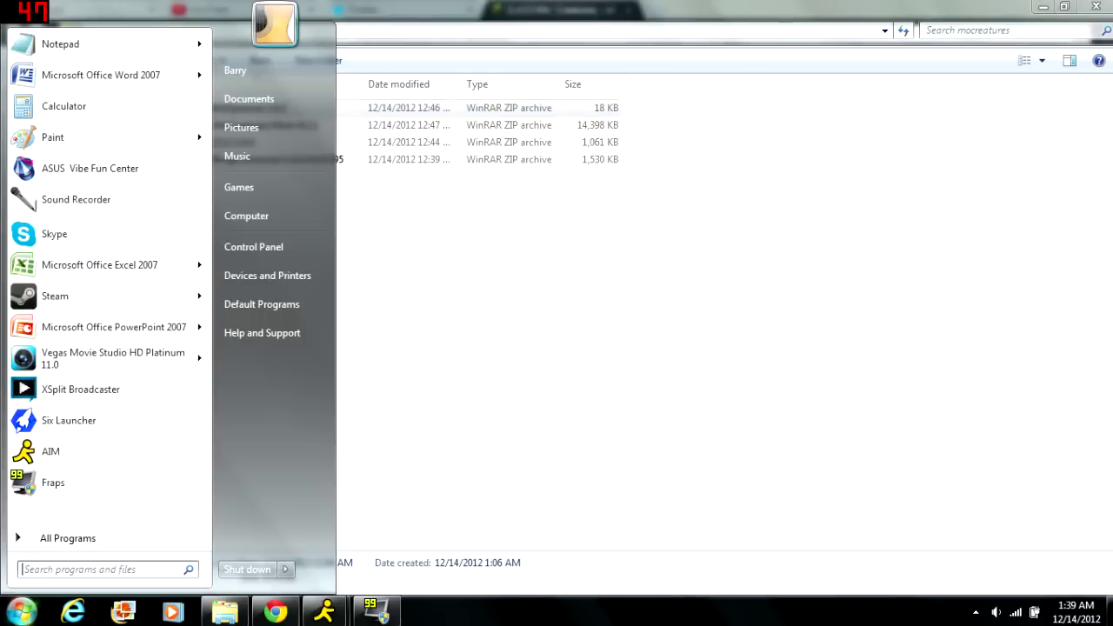
text(mineca)
text(rft)
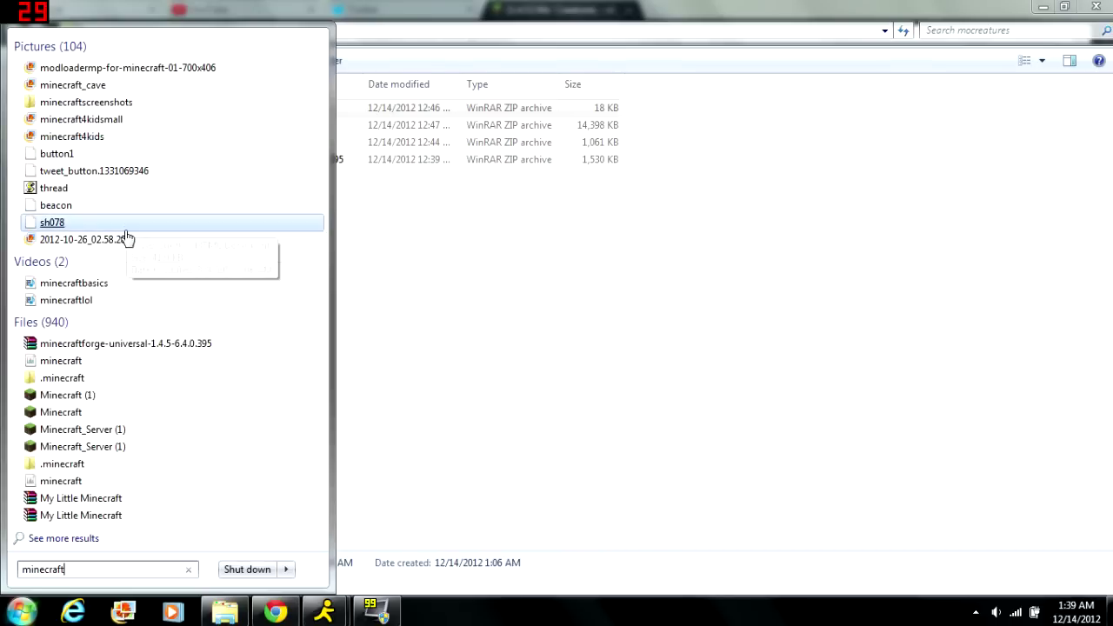
click(68, 417)
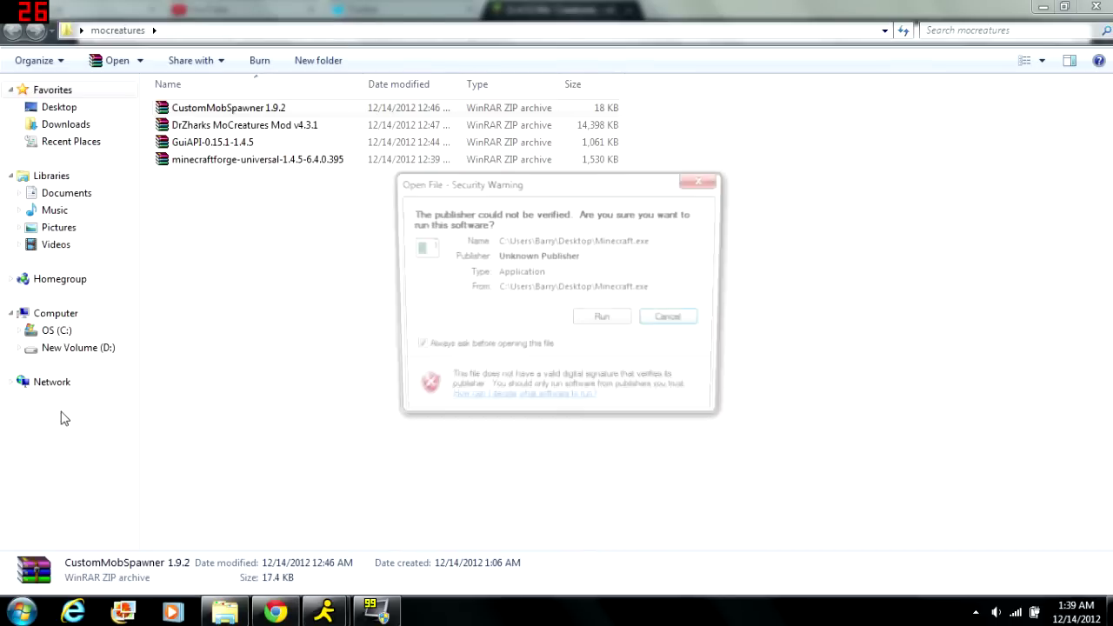
click(592, 324)
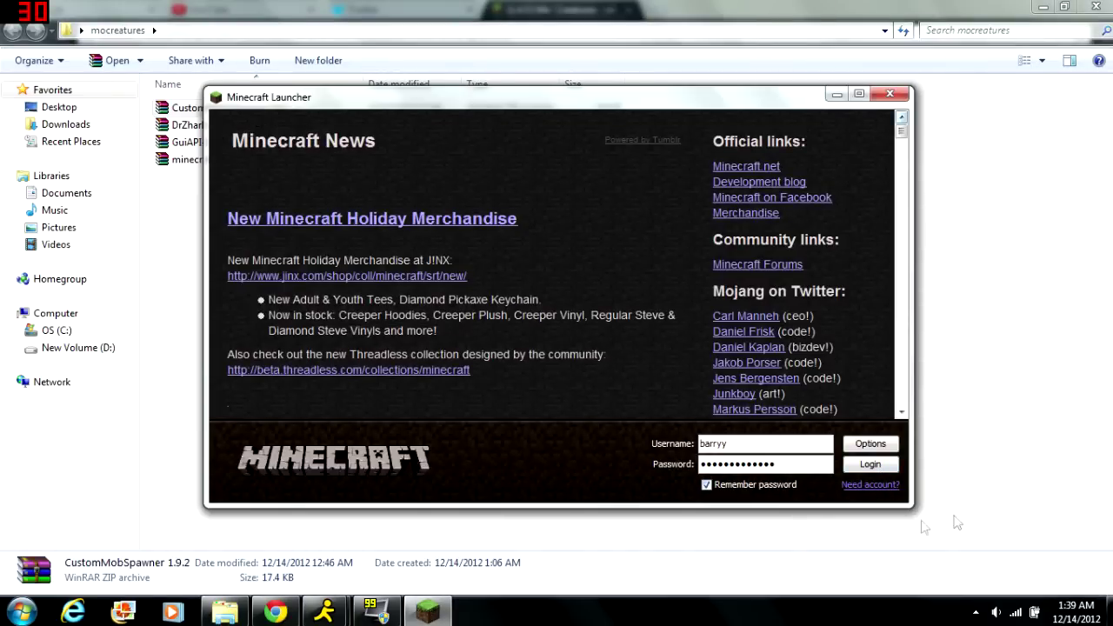
click(882, 465)
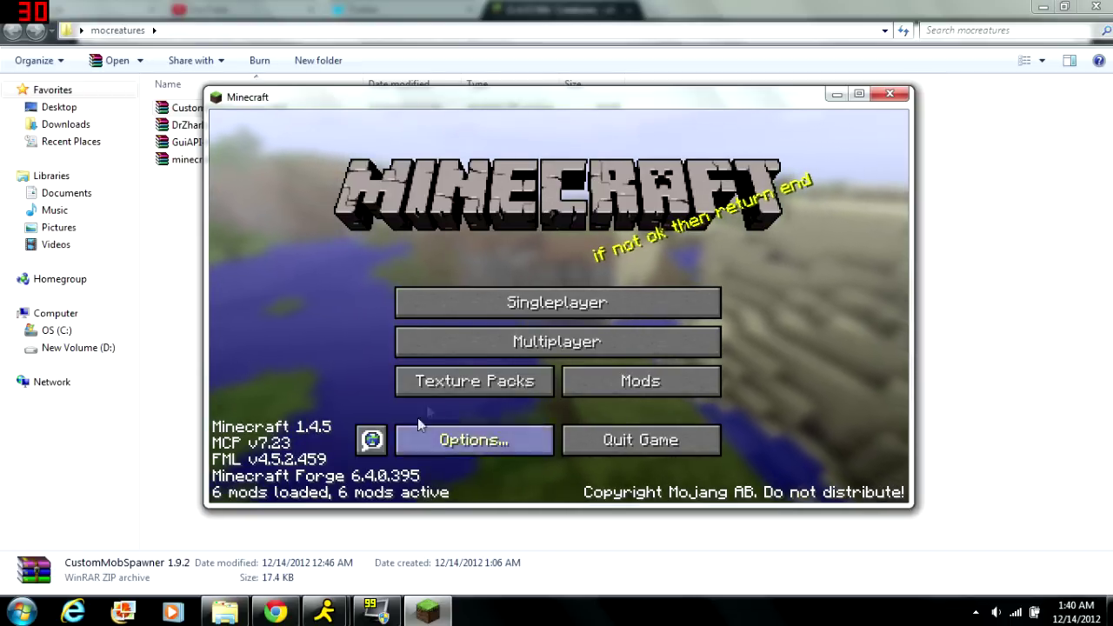
Join the thesuckygamers.tk server from the multiplayer server list
click(483, 348)
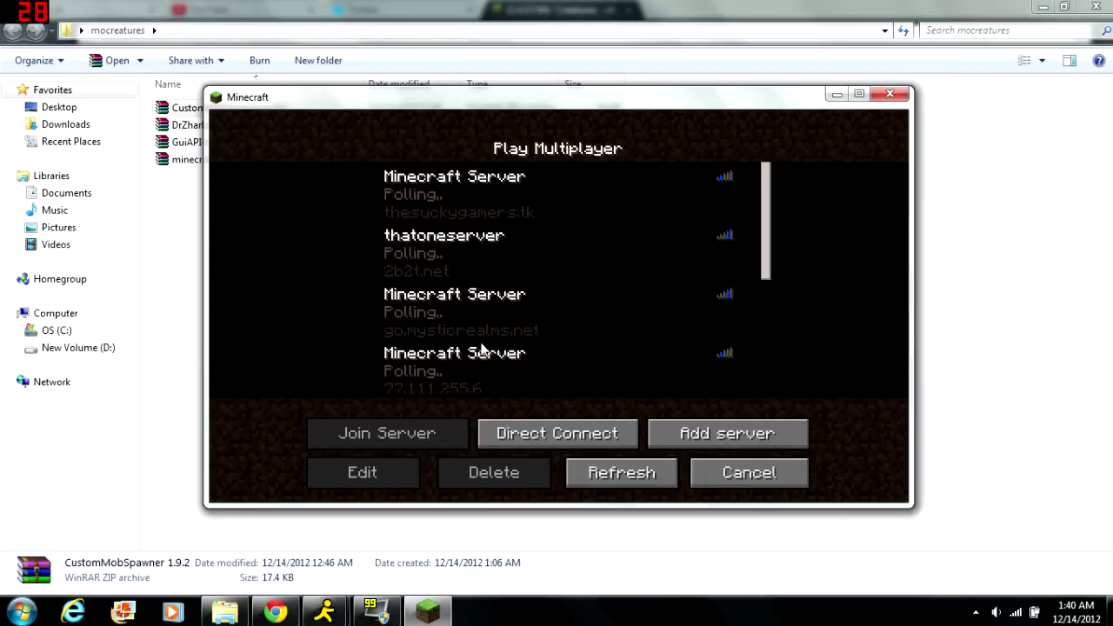
click(490, 204)
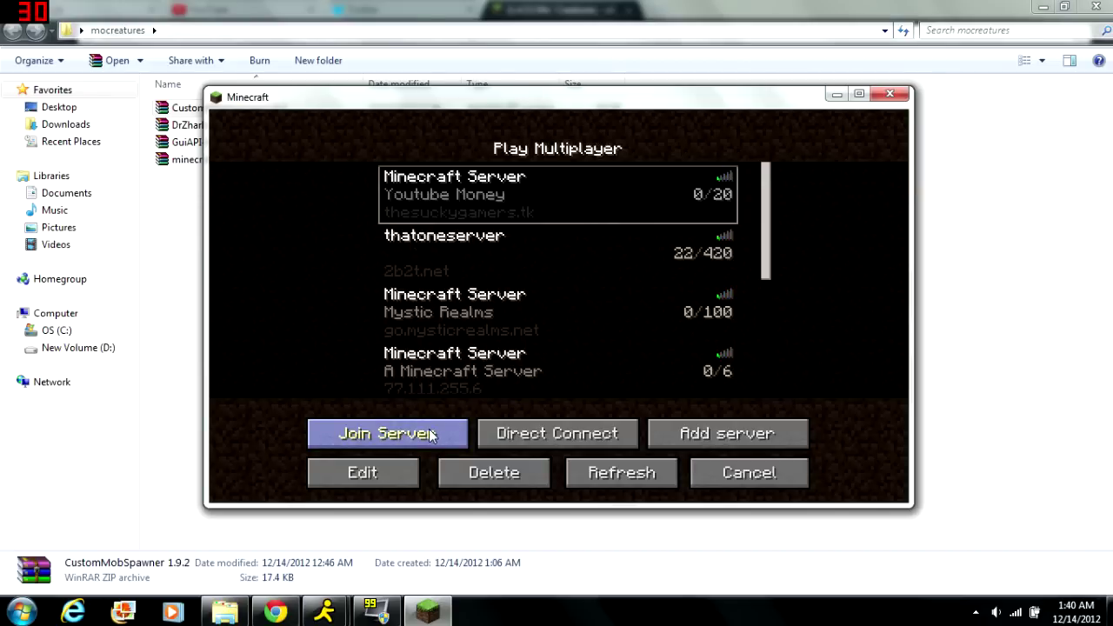
click(430, 434)
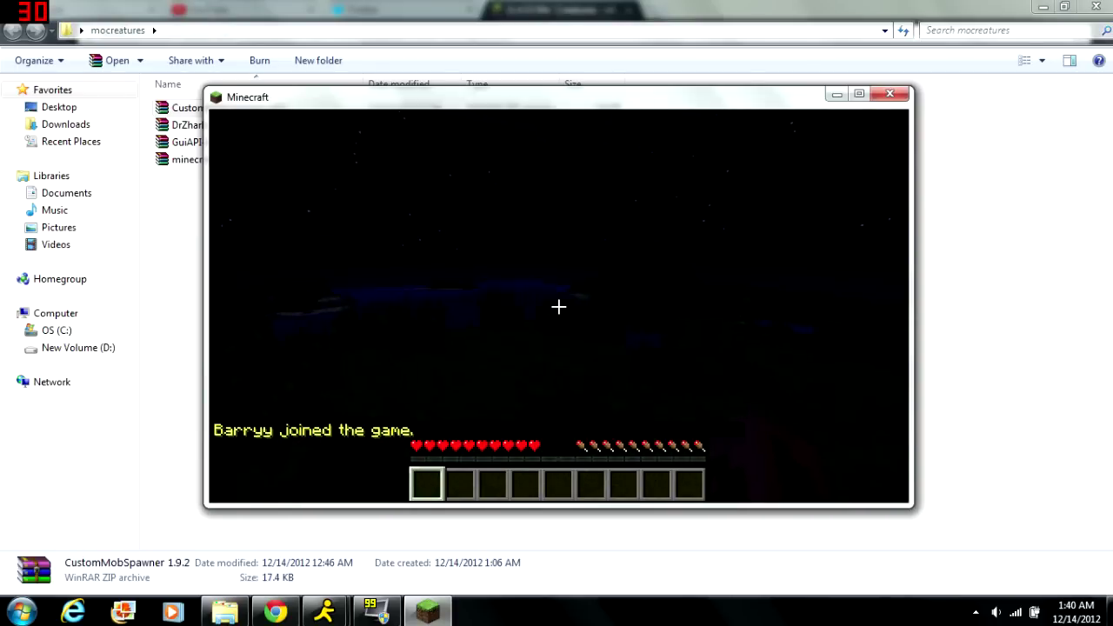
Pause and resume the game to look around the world, and disconnect from the server
key(Escape)
click(706, 231)
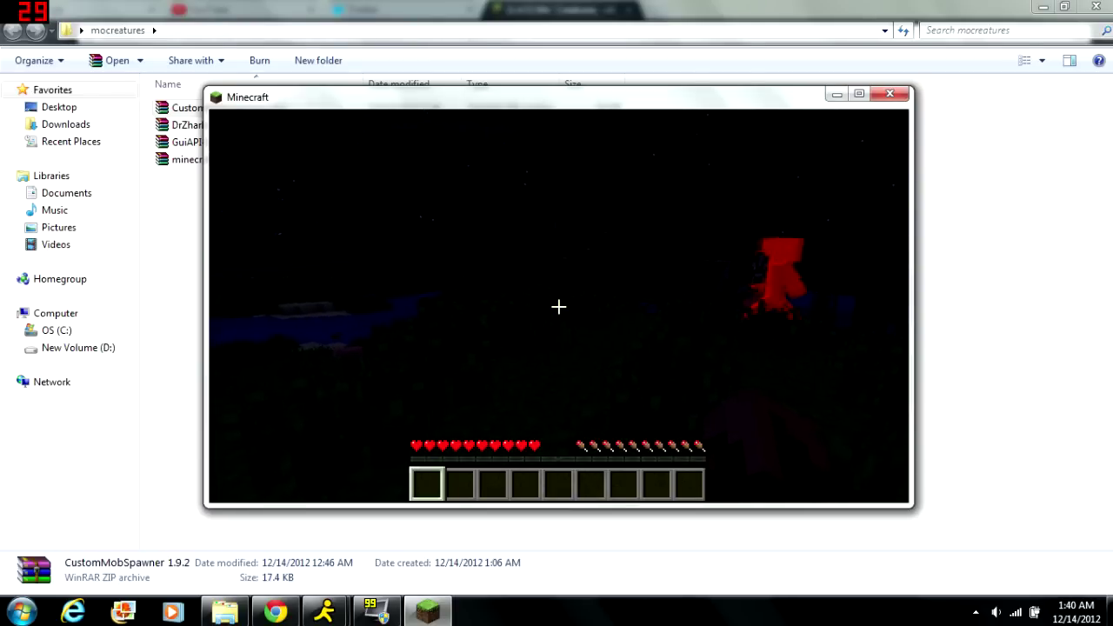
key(Escape)
click(497, 397)
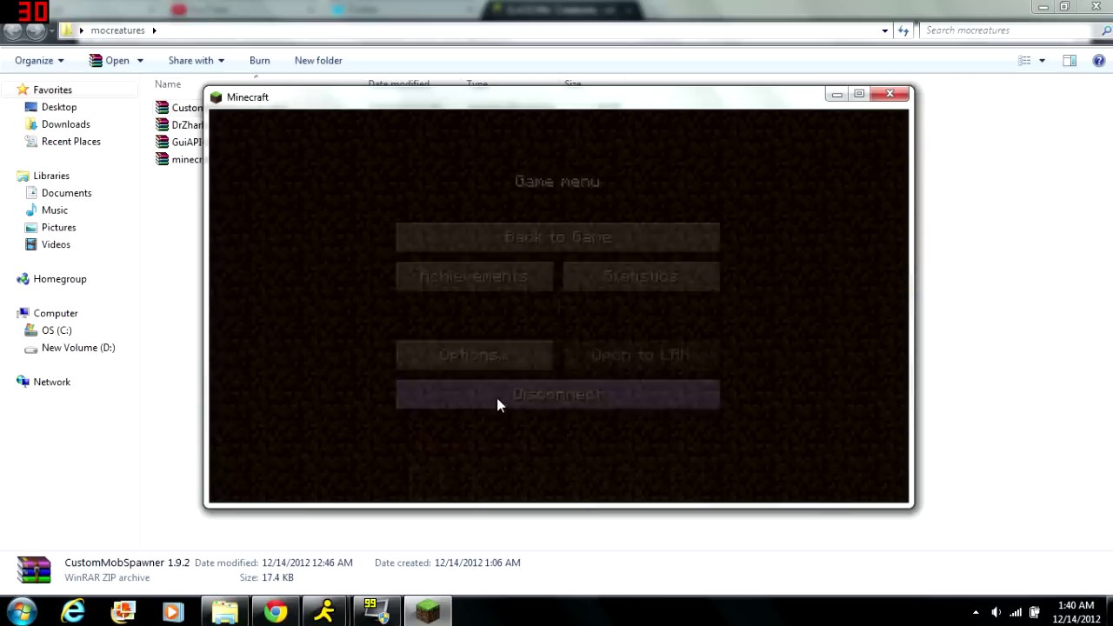